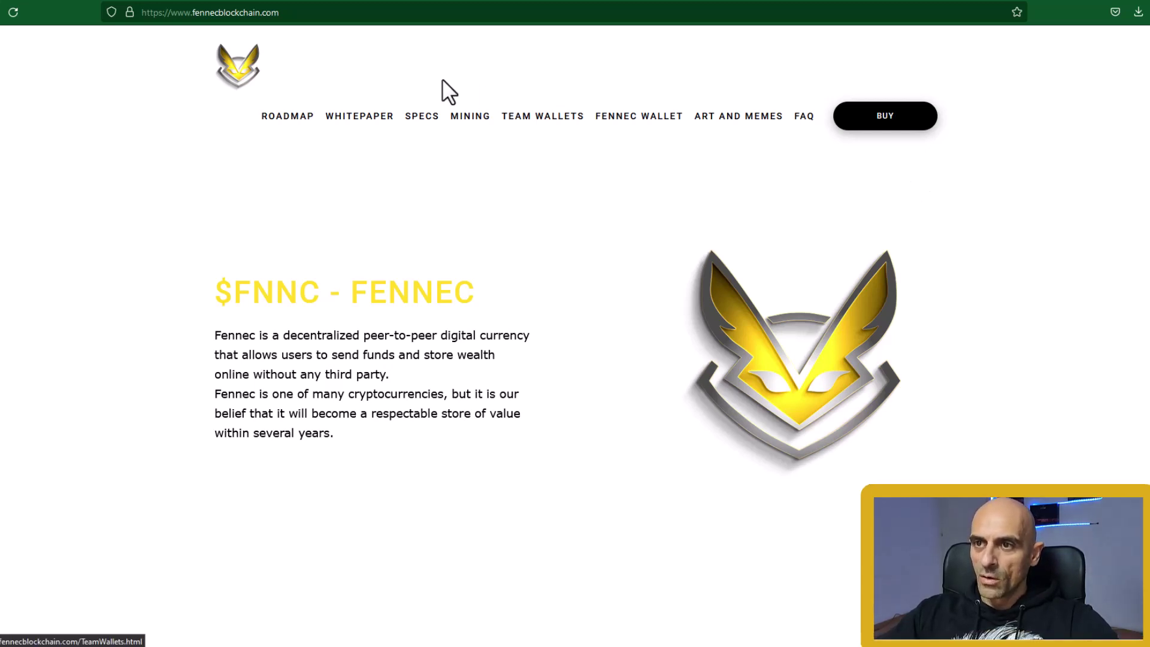
Browse the Fennec coin's SPECS page and scroll through its specifications table.
{"action": "left_click", "coordinate": [426, 117]}
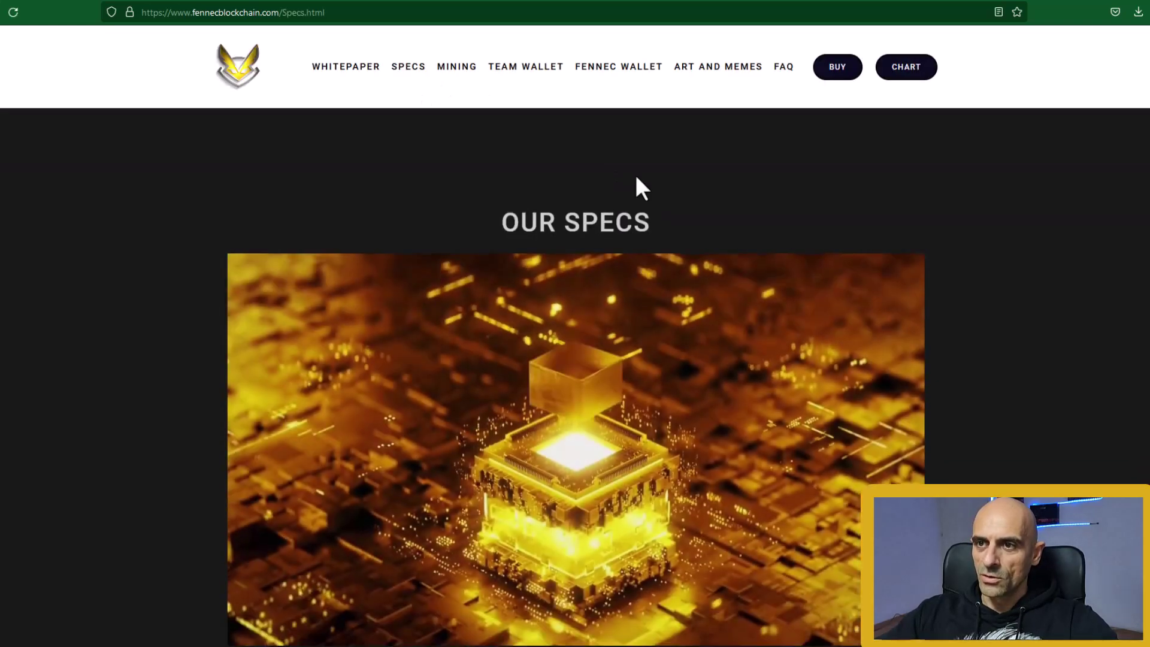
{"action": "scroll", "coordinate": [615, 185], "scroll_direction": "down", "scroll_amount": 3}
{"action": "scroll", "coordinate": [616, 185], "scroll_direction": "down", "scroll_amount": 8}
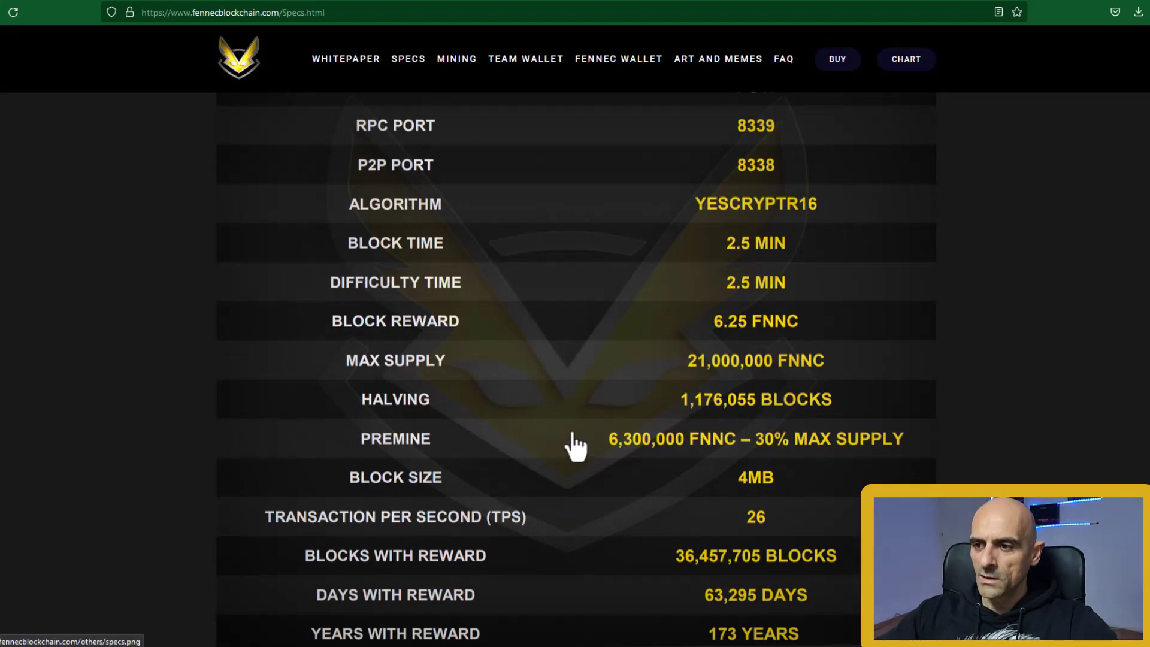
{"action": "left_click_drag", "start_coordinate": [601, 446], "coordinate": [634, 444]}
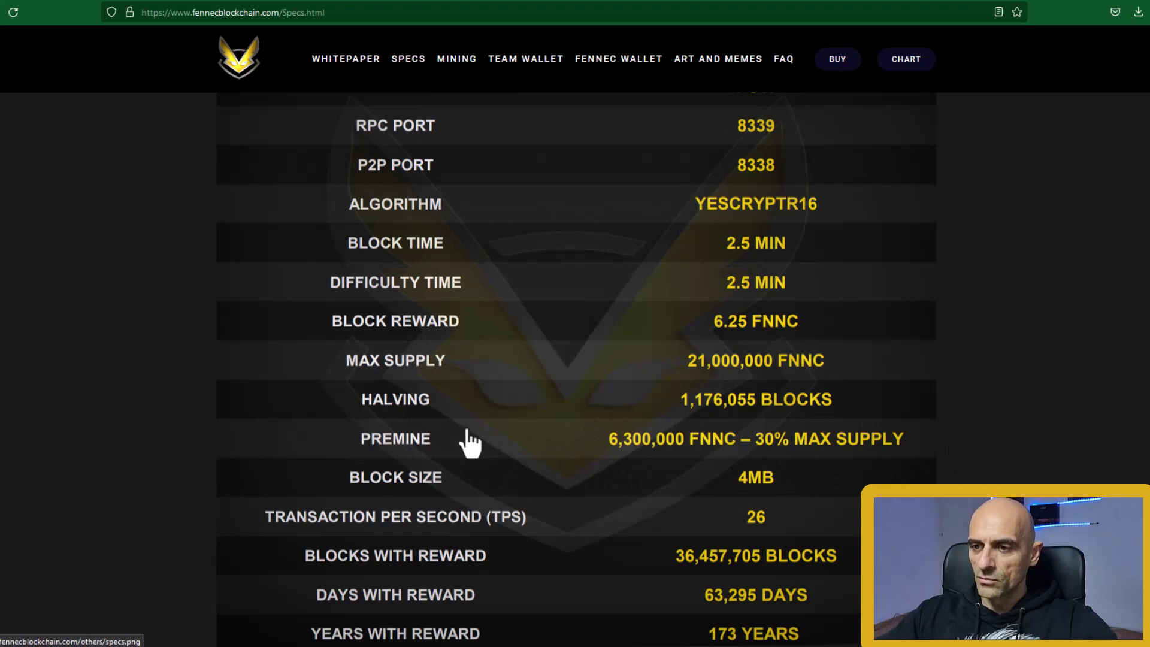
{"action": "scroll", "coordinate": [533, 443], "scroll_direction": "up", "scroll_amount": 15}
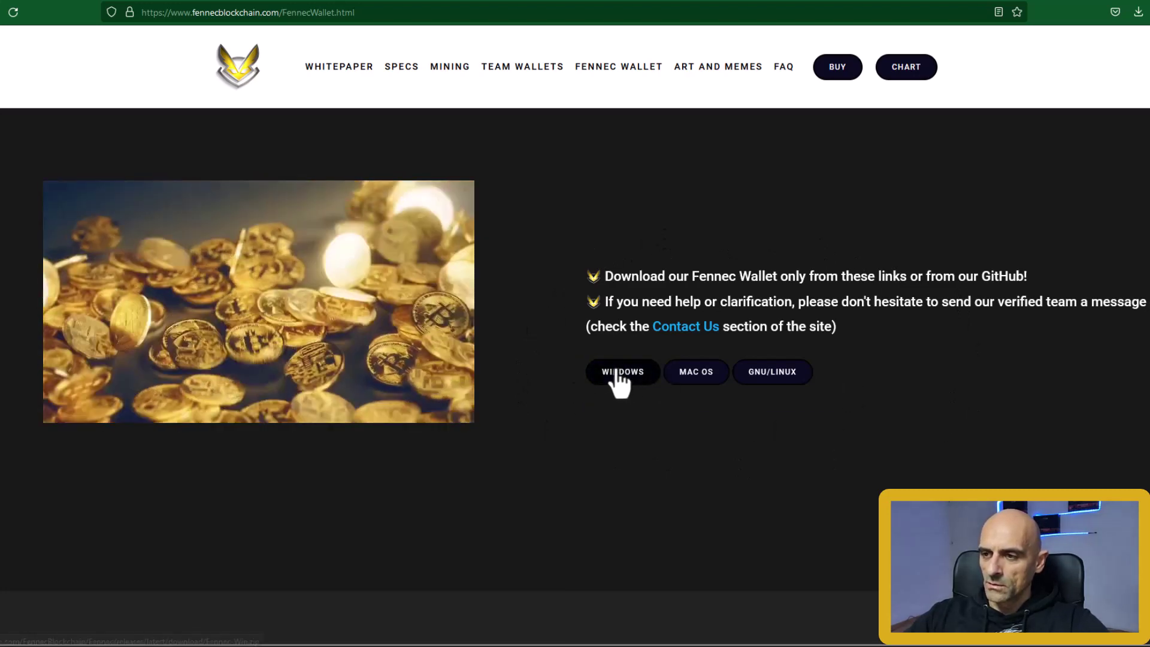
Download the Windows wallet and launch Fennec-qt.exe from Fennec-Win with the default data directory.
{"action": "left_click", "coordinate": [620, 373]}
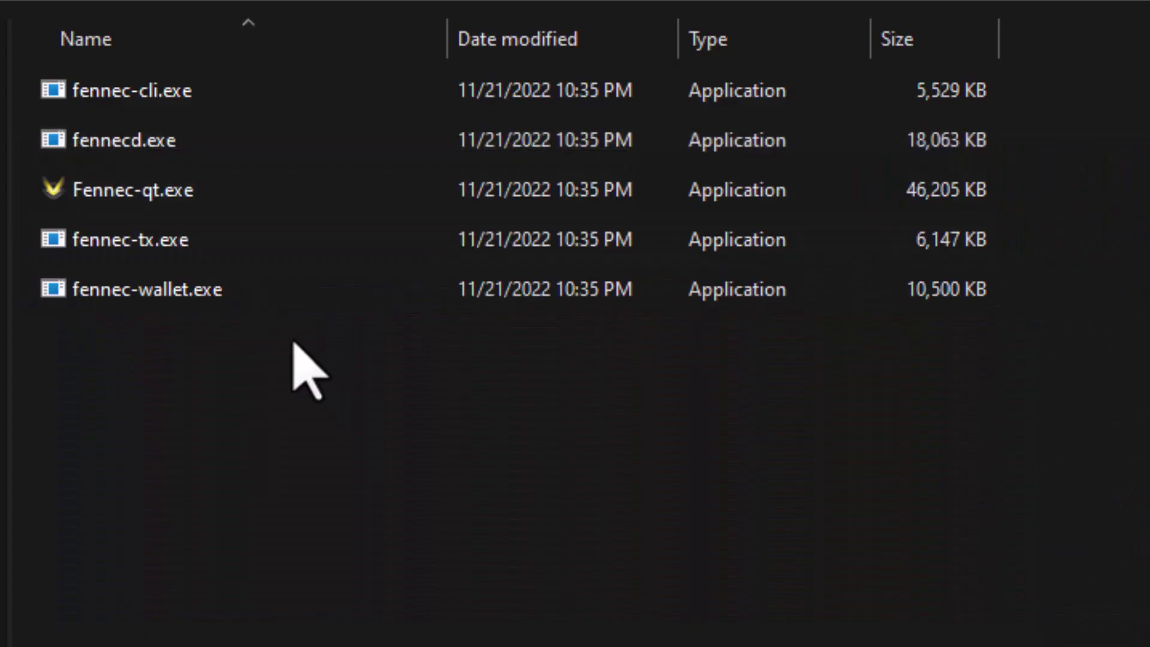
{"action": "left_click", "coordinate": [89, 207]}
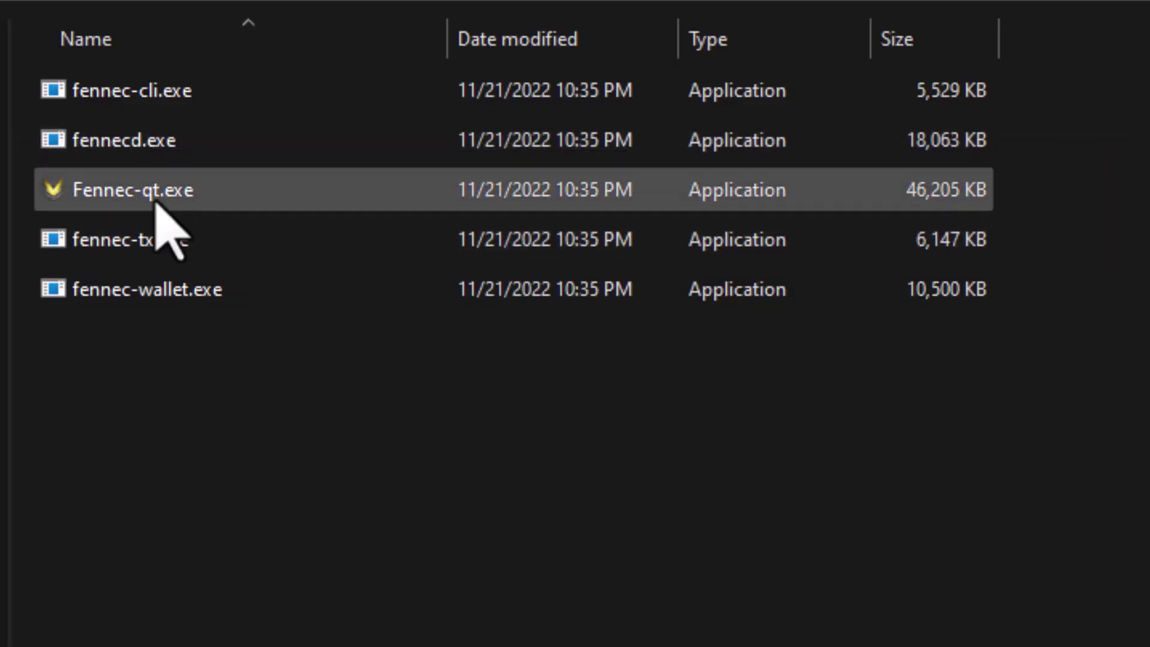
{"action": "double_click", "coordinate": [145, 187]}
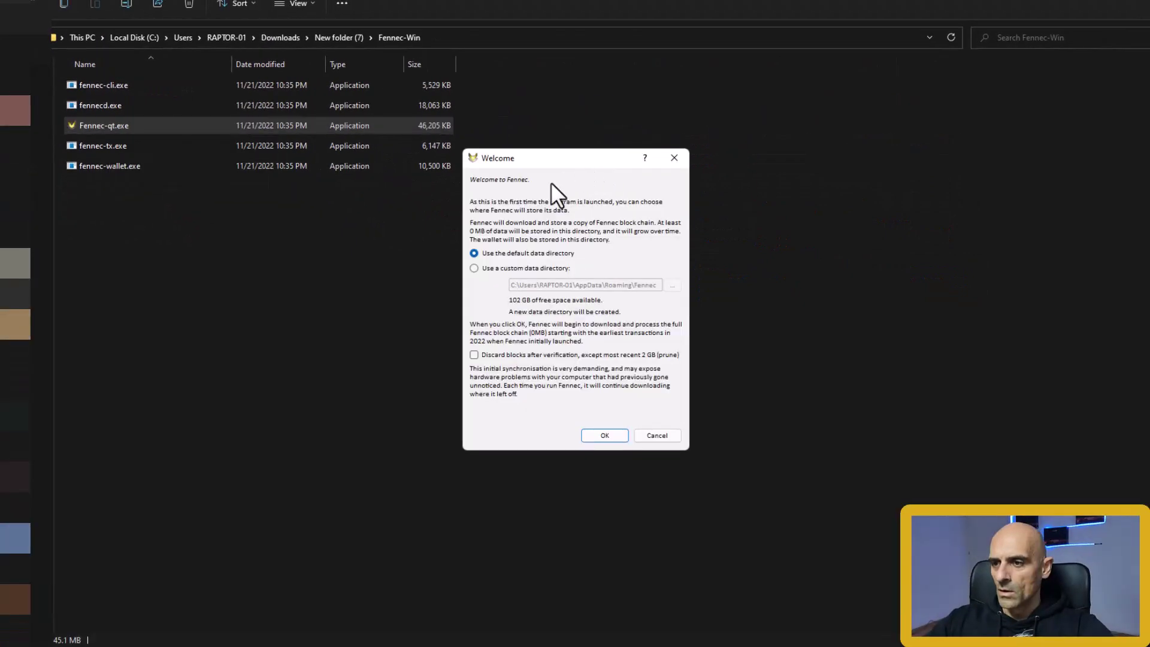
{"action": "left_click", "coordinate": [602, 435]}
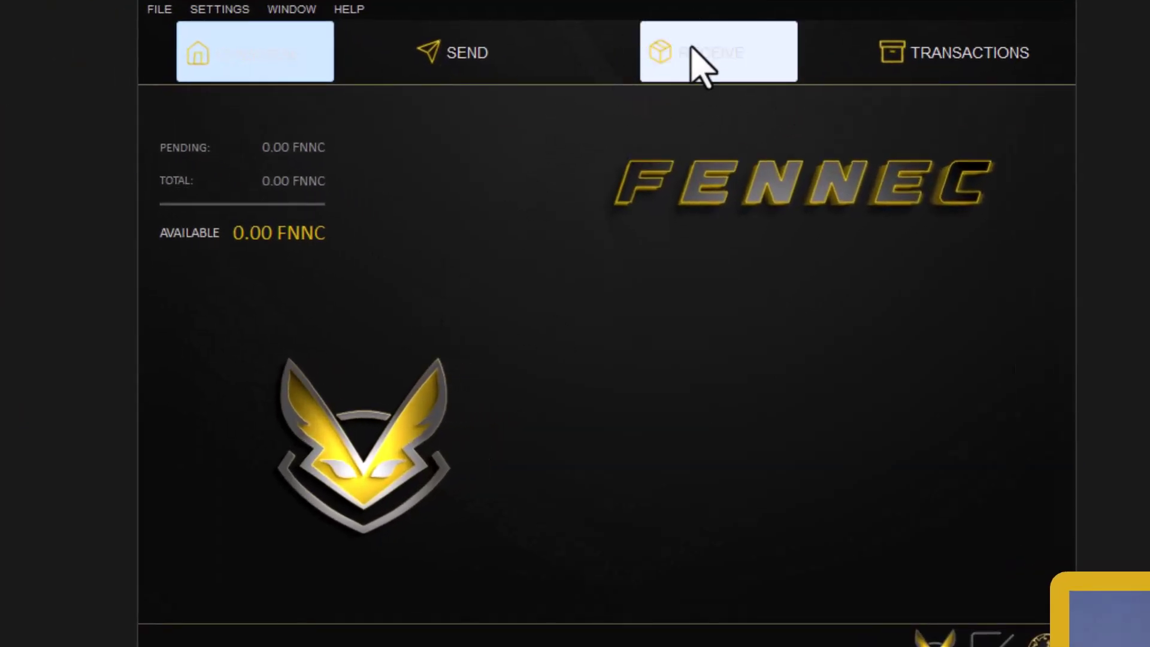
Create a new receiving address under RECEIVE, dismiss its QR dialog and exit the wallet.
{"action": "left_click", "coordinate": [714, 57]}
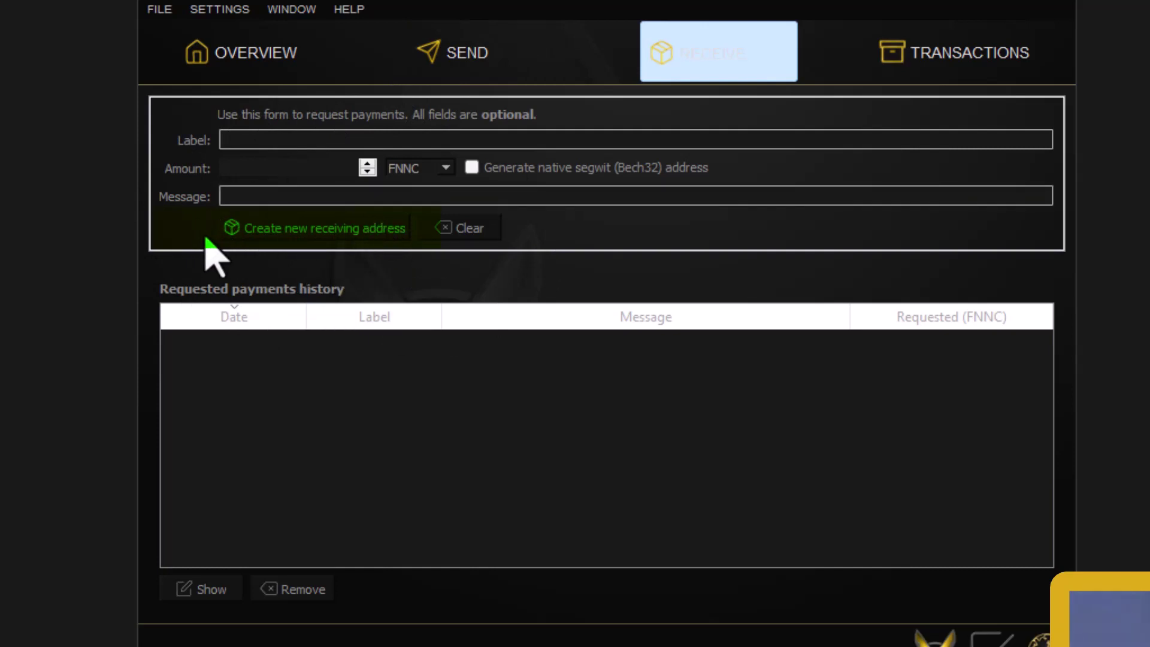
{"action": "left_click", "coordinate": [353, 249]}
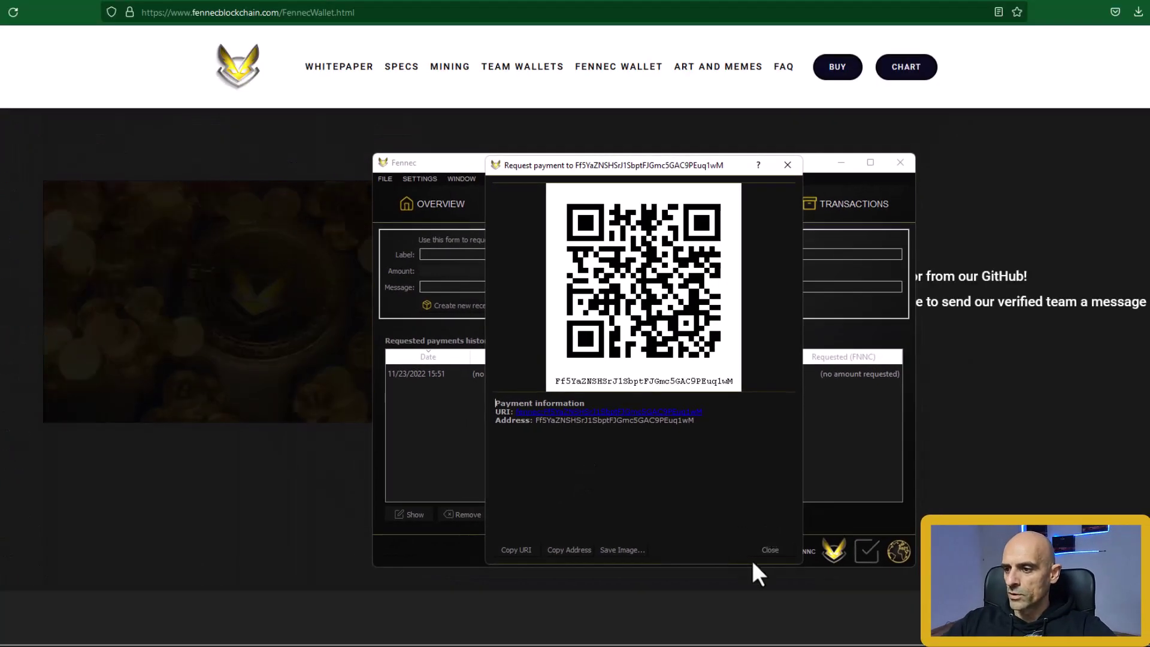
{"action": "left_click", "coordinate": [766, 549]}
{"action": "left_click", "coordinate": [900, 162]}
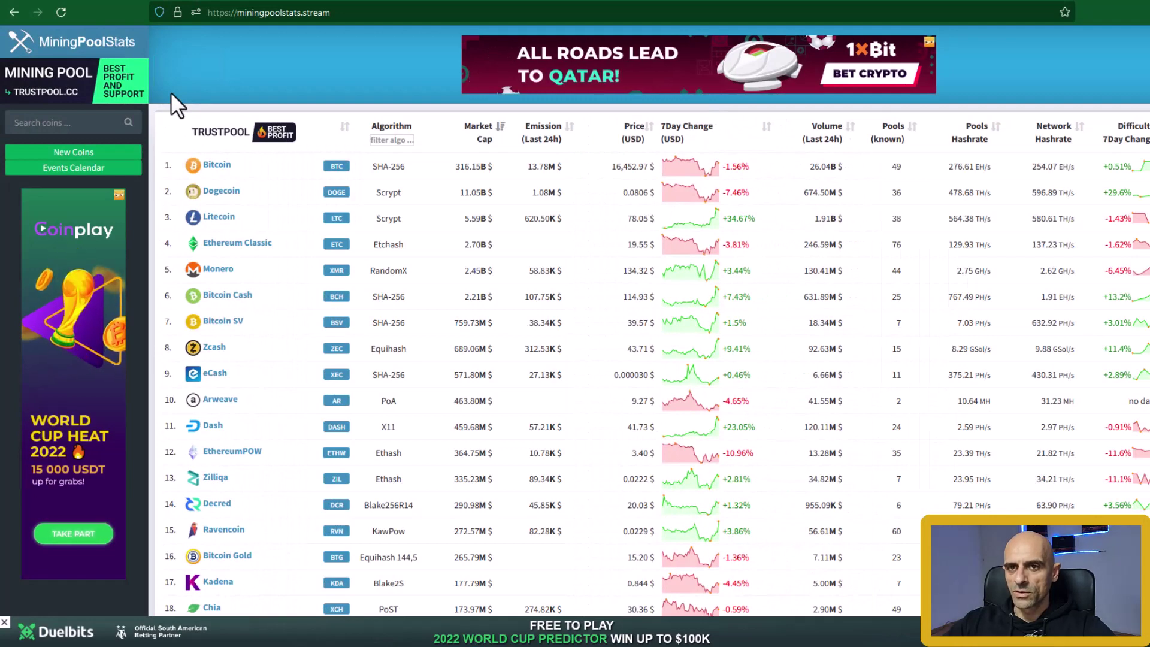
Pick Fennec from MiningPoolStats' New Coins list and follow its rplant.xyz pool link.
{"action": "left_click", "coordinate": [86, 157]}
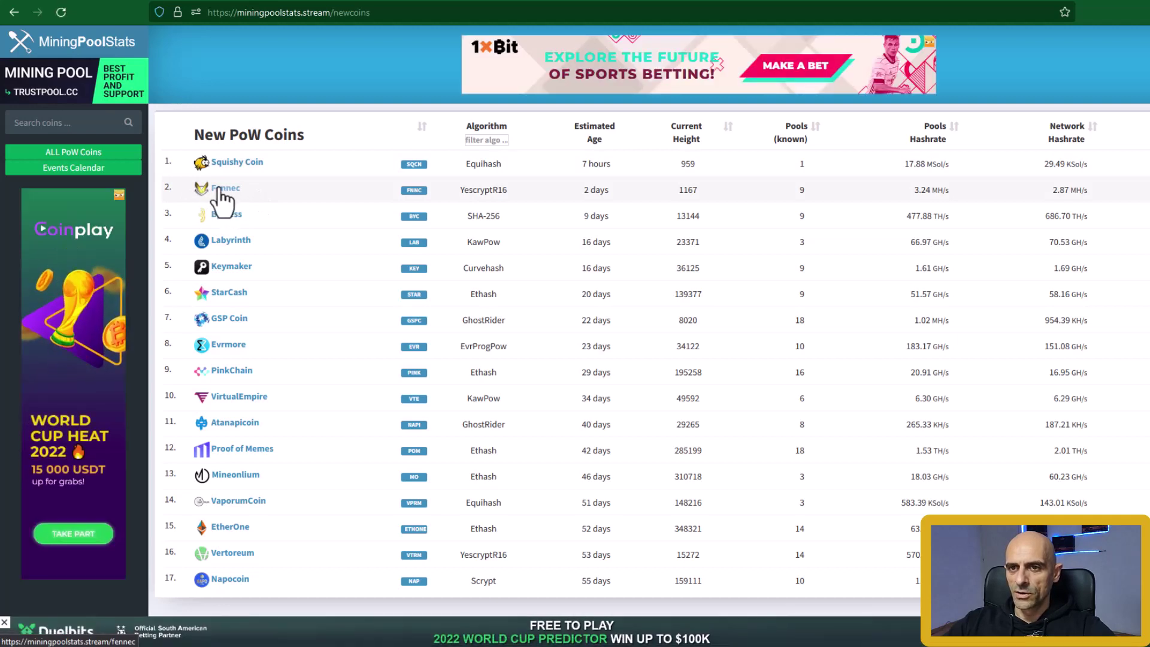
{"action": "left_click", "coordinate": [218, 189]}
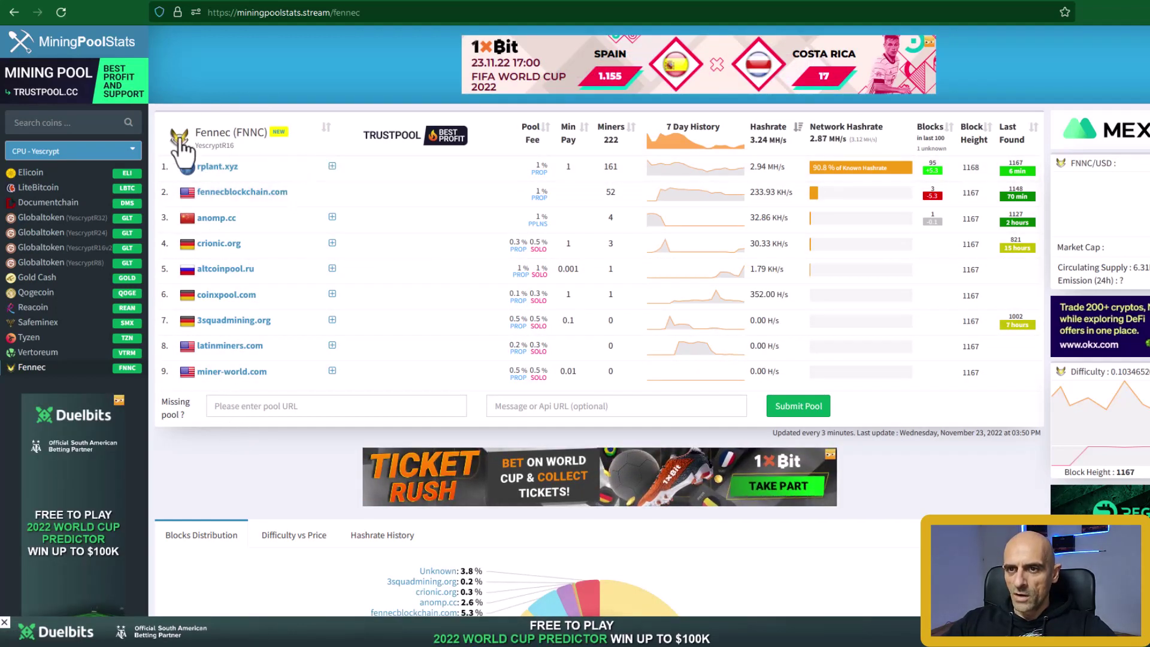
{"action": "mouse_move", "coordinate": [204, 179]}
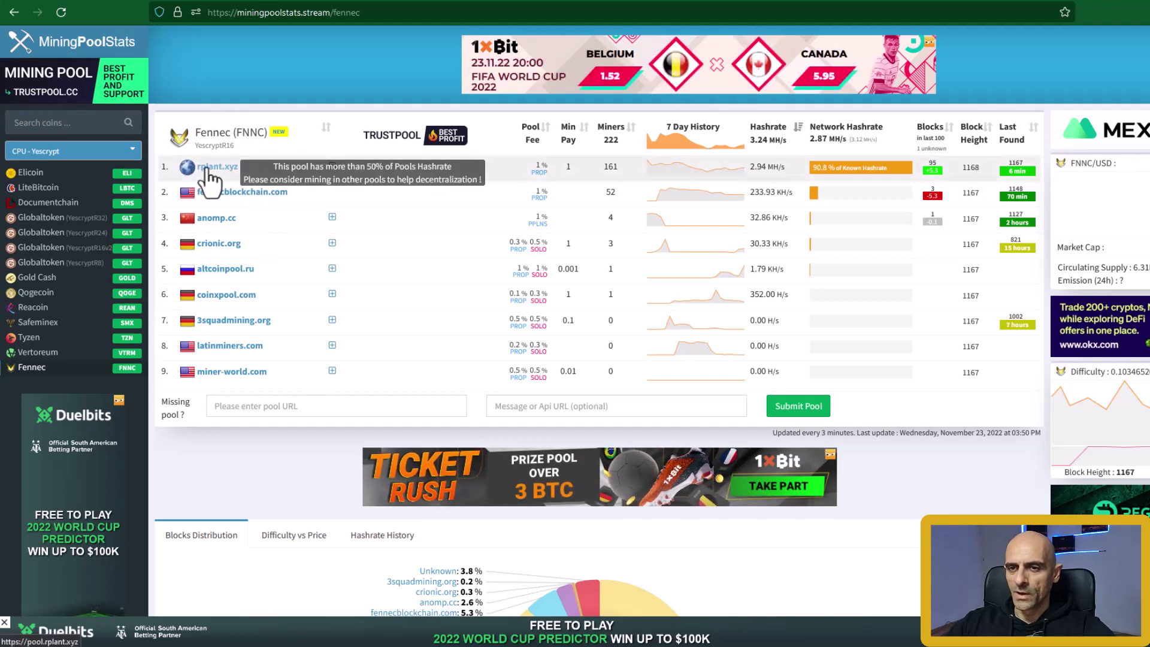
{"action": "left_click", "coordinate": [218, 168]}
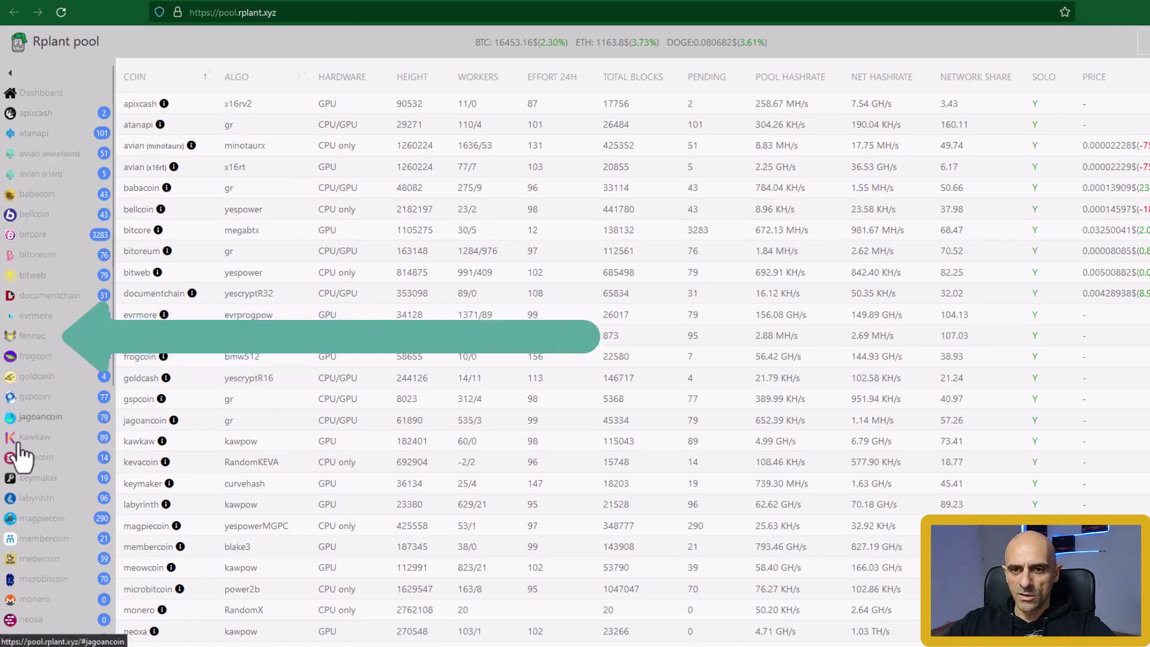
Open fennec on Rplant pool and review its Connect ports 7044/17044 and Miner config section.
{"action": "left_click", "coordinate": [36, 339]}
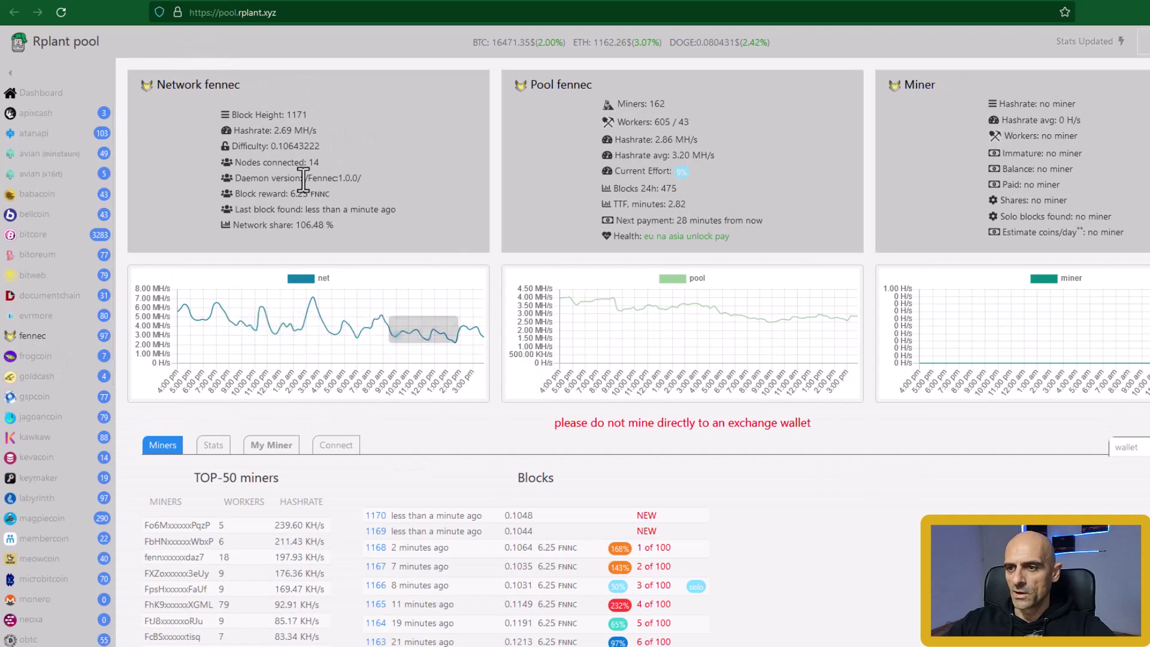
{"action": "left_click", "coordinate": [331, 446]}
{"action": "scroll", "coordinate": [548, 444], "scroll_direction": "down", "scroll_amount": 2}
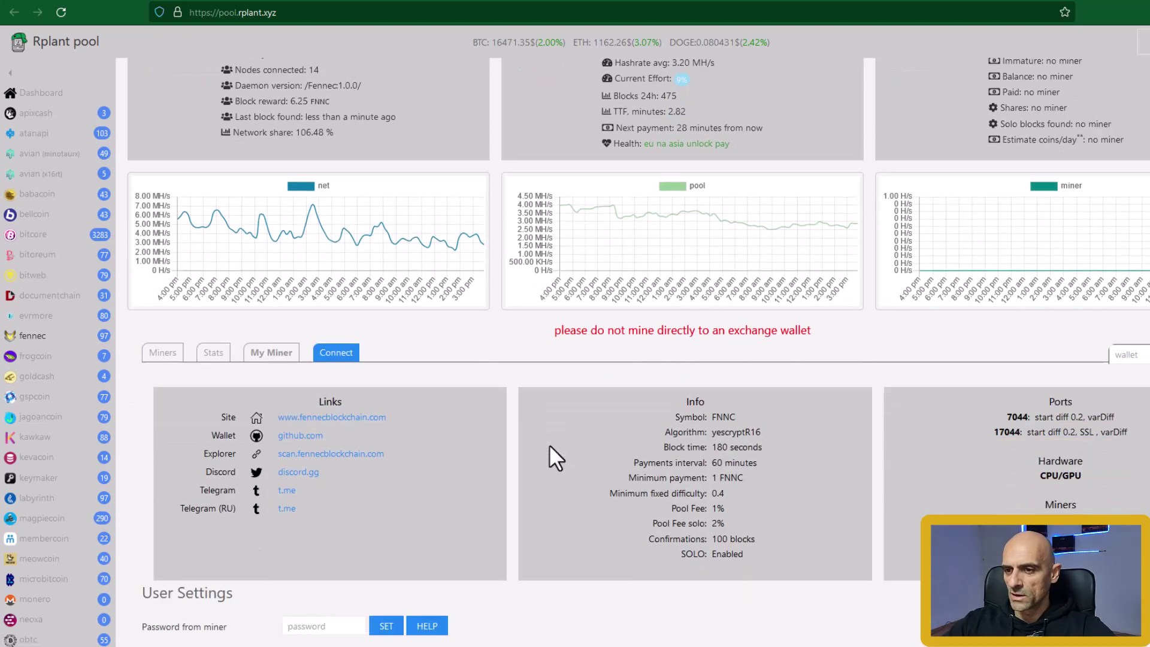
{"action": "scroll", "coordinate": [548, 444], "scroll_direction": "down", "scroll_amount": 4}
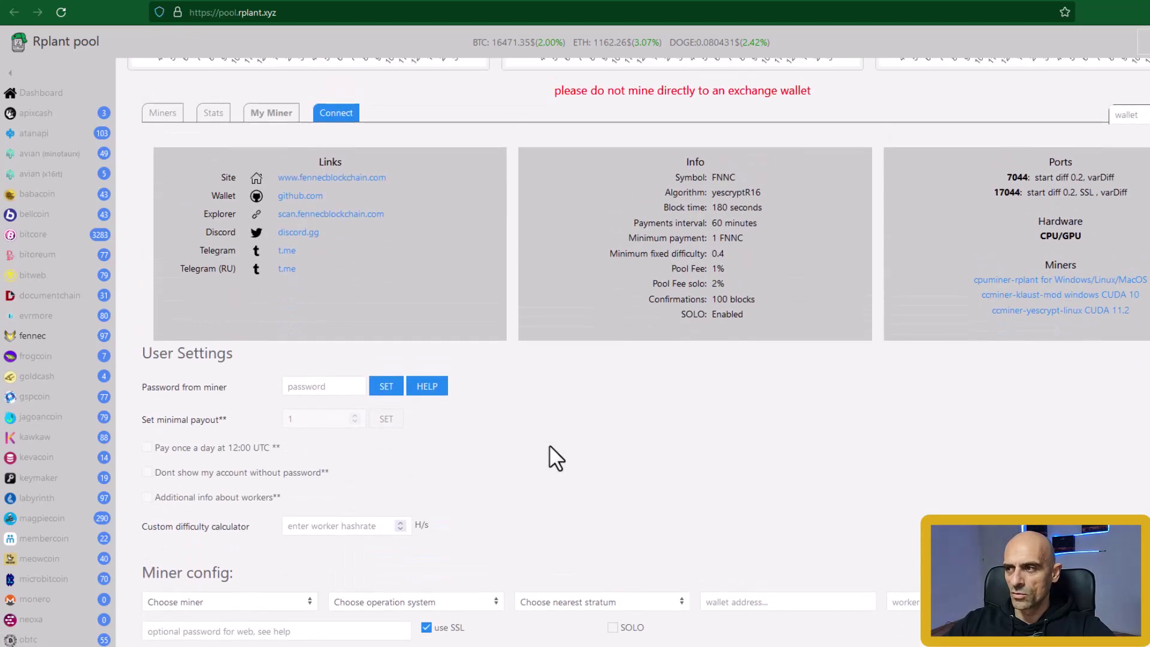
{"action": "scroll", "coordinate": [549, 448], "scroll_direction": "down", "scroll_amount": 1}
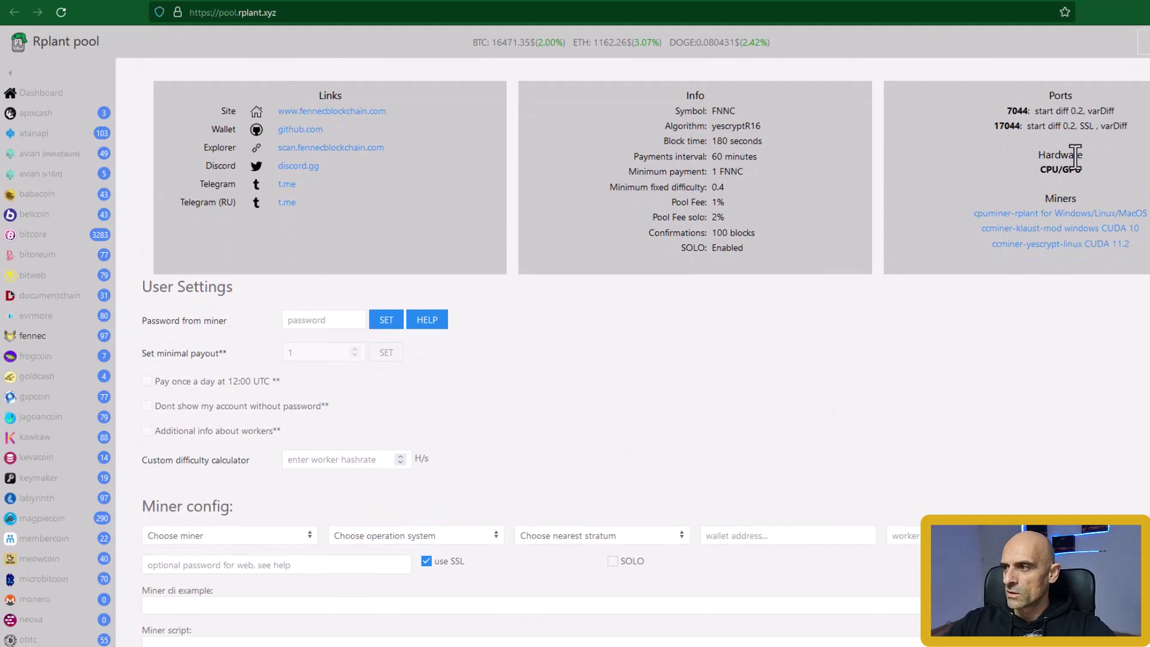
{"action": "left_click_drag", "start_coordinate": [1038, 170], "coordinate": [1065, 170]}
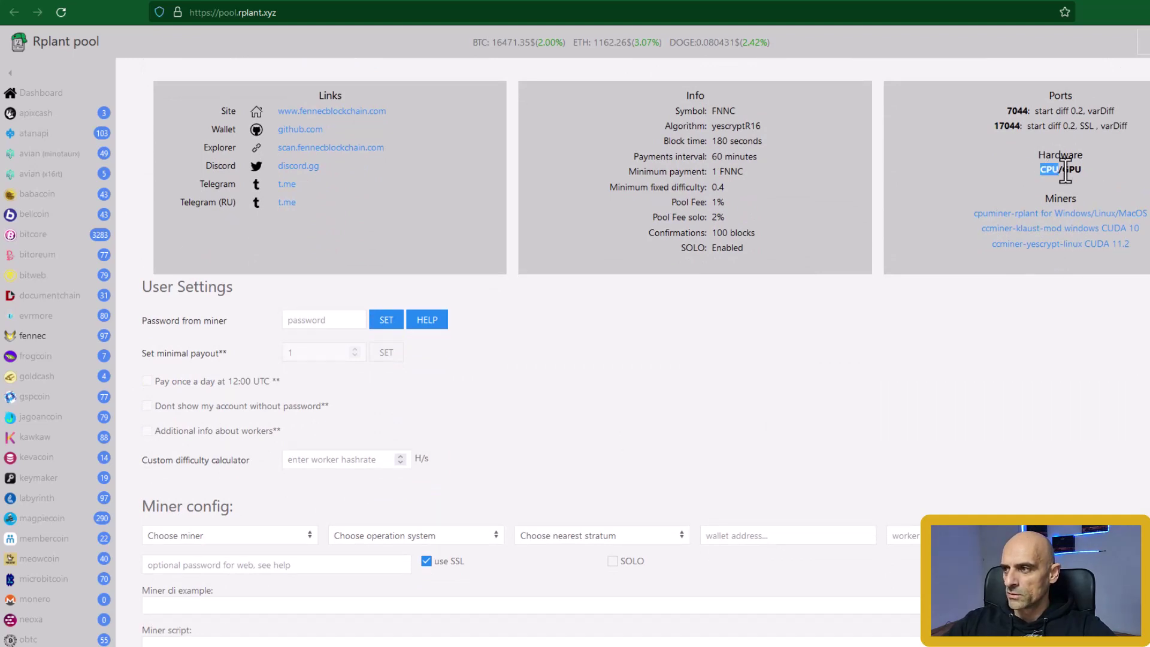
{"action": "left_click", "coordinate": [1100, 174]}
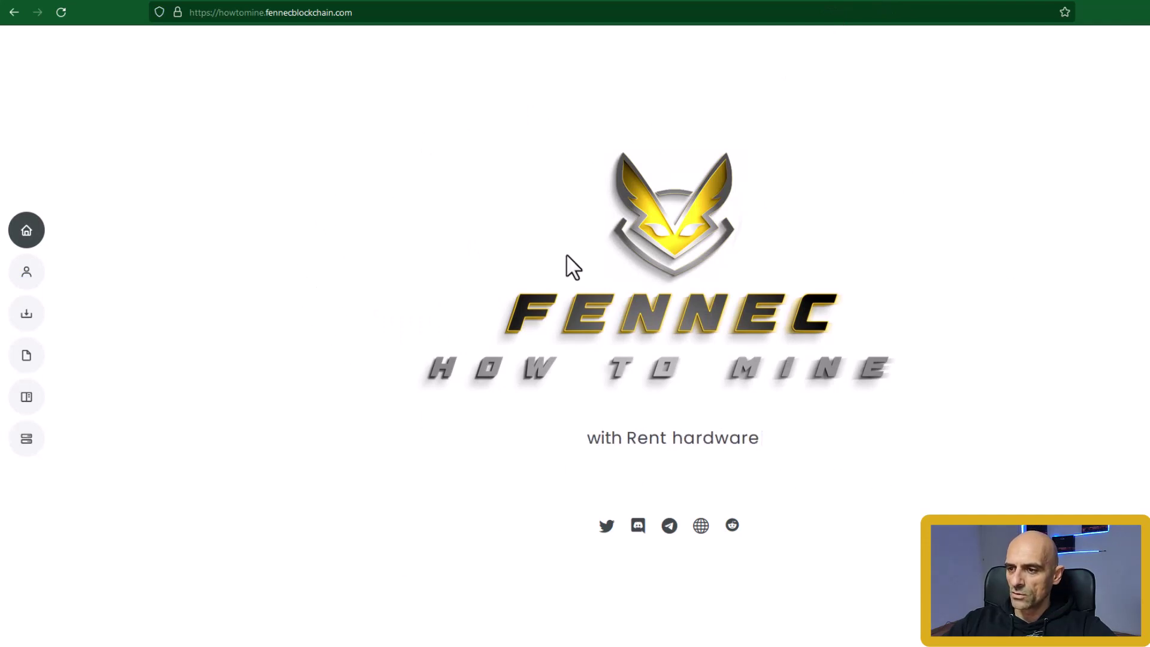
Scroll through the how-to-mine instructions for editing and running the .bat miner file.
{"action": "scroll", "coordinate": [566, 255], "scroll_direction": "down", "scroll_amount": 5}
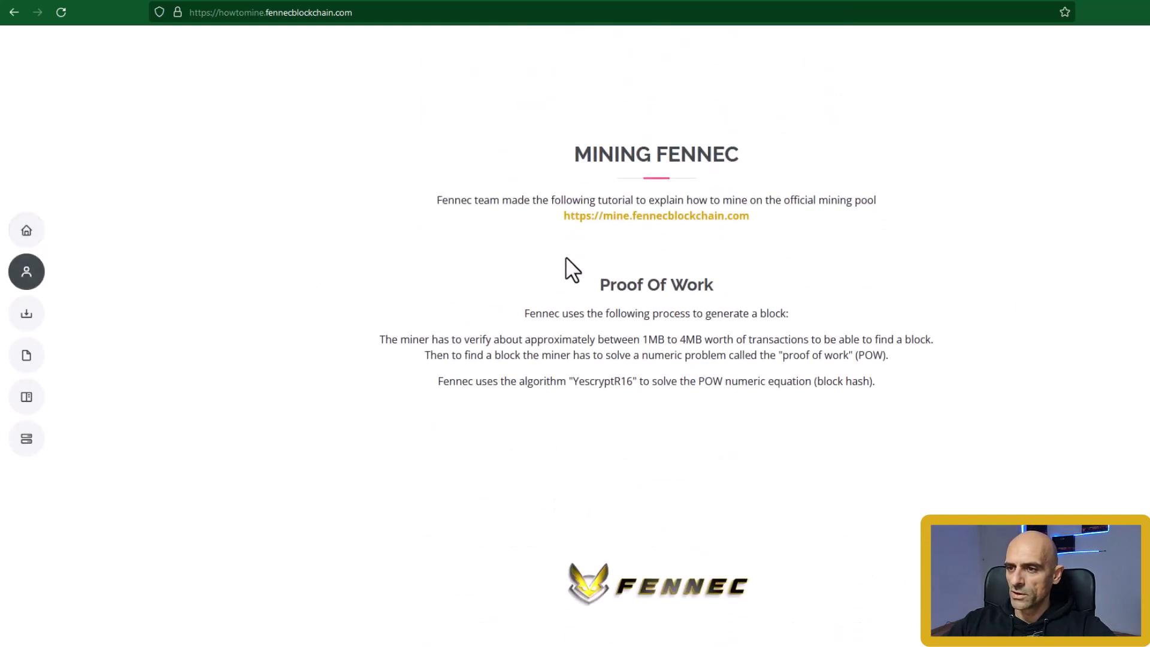
{"action": "scroll", "coordinate": [565, 257], "scroll_direction": "down", "scroll_amount": 10}
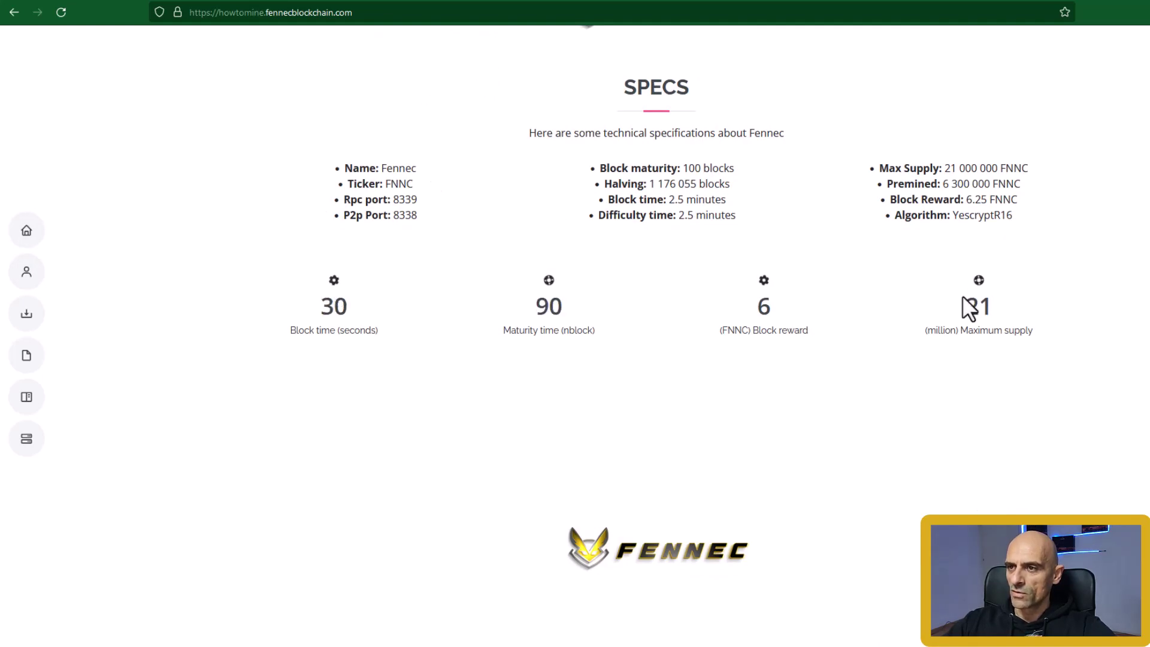
{"action": "scroll", "coordinate": [563, 317], "scroll_direction": "down", "scroll_amount": 8}
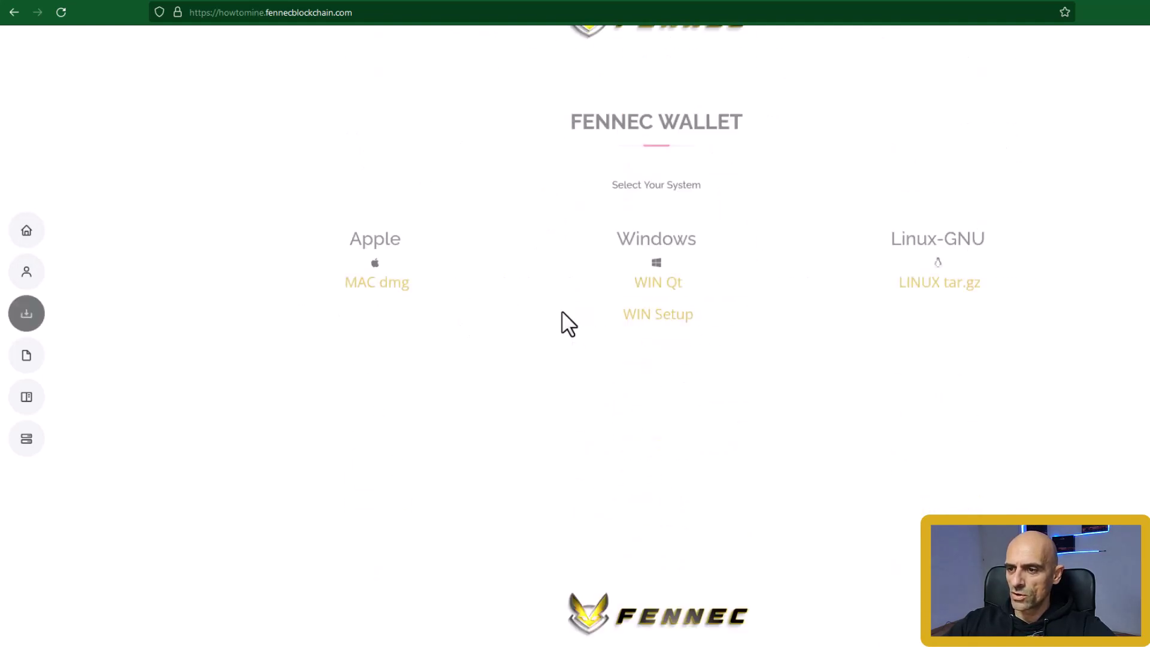
{"action": "scroll", "coordinate": [781, 351], "scroll_direction": "down", "scroll_amount": 9}
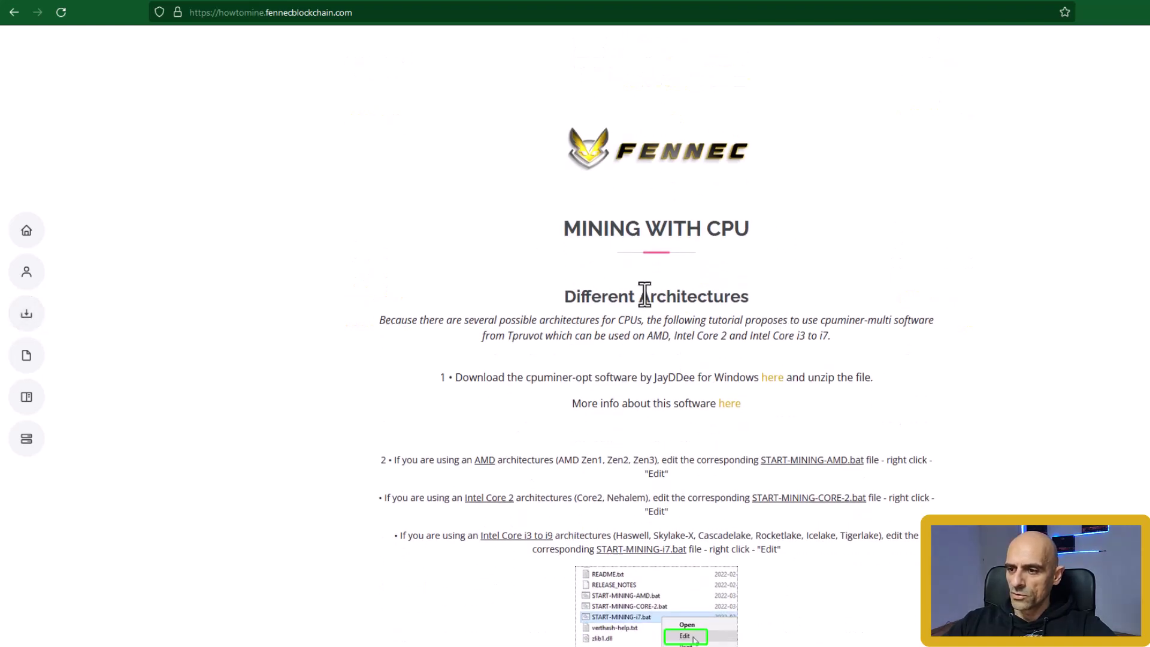
{"action": "scroll", "coordinate": [643, 306], "scroll_direction": "down", "scroll_amount": 10}
{"action": "scroll", "coordinate": [644, 313], "scroll_direction": "down", "scroll_amount": 5}
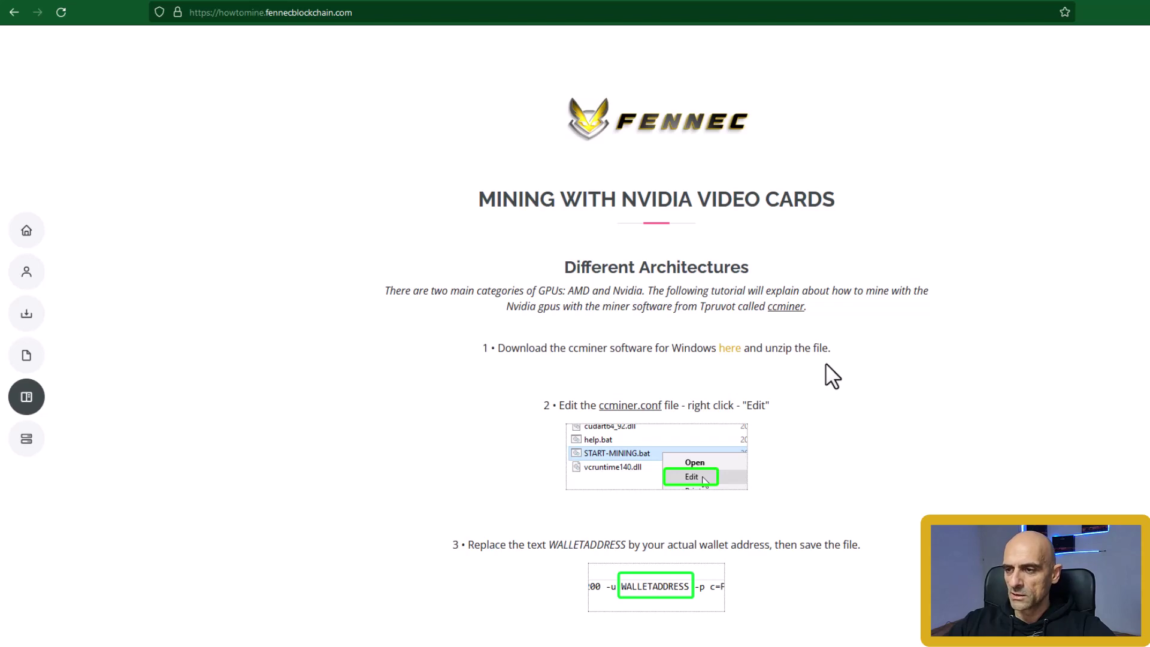
{"action": "scroll", "coordinate": [826, 364], "scroll_direction": "up", "scroll_amount": 20}
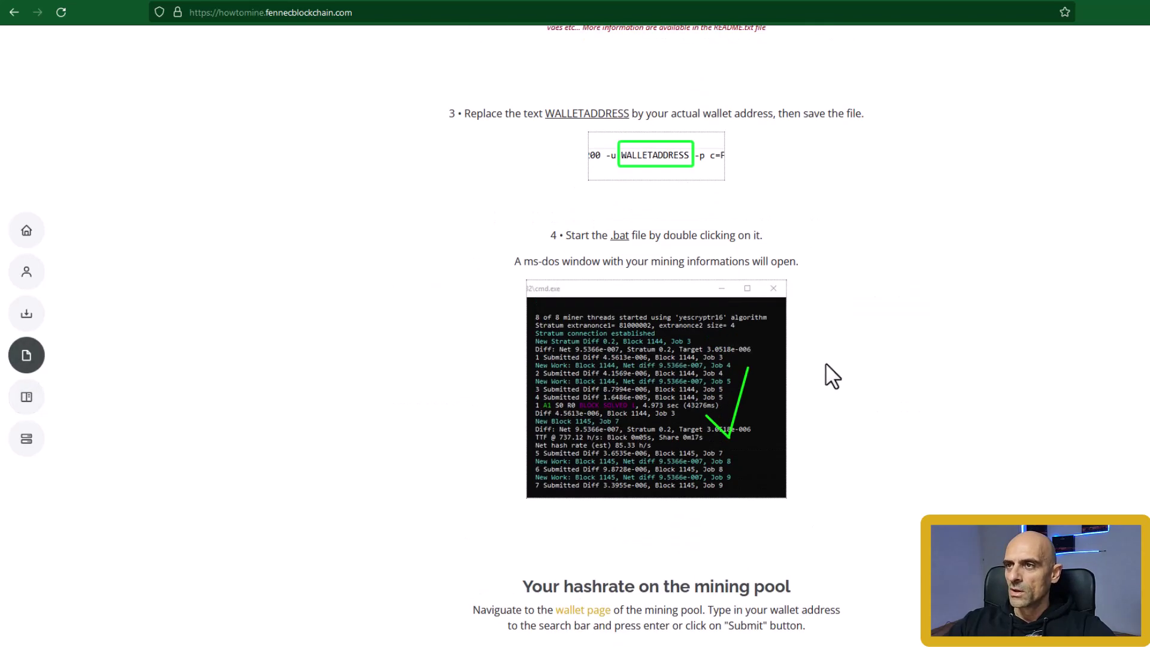
{"action": "scroll", "coordinate": [826, 365], "scroll_direction": "up", "scroll_amount": 6}
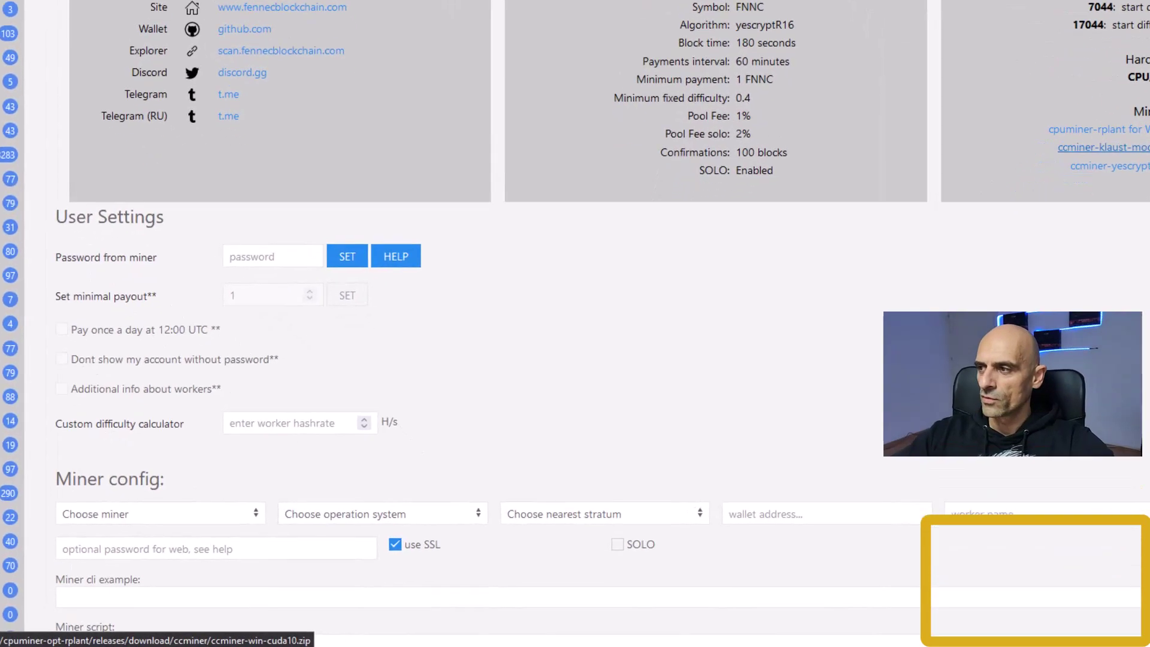
Set Miner config to cpuminer-rplant on Windows with the Europe stratum.
{"action": "scroll", "coordinate": [640, 375], "scroll_direction": "down", "scroll_amount": 1}
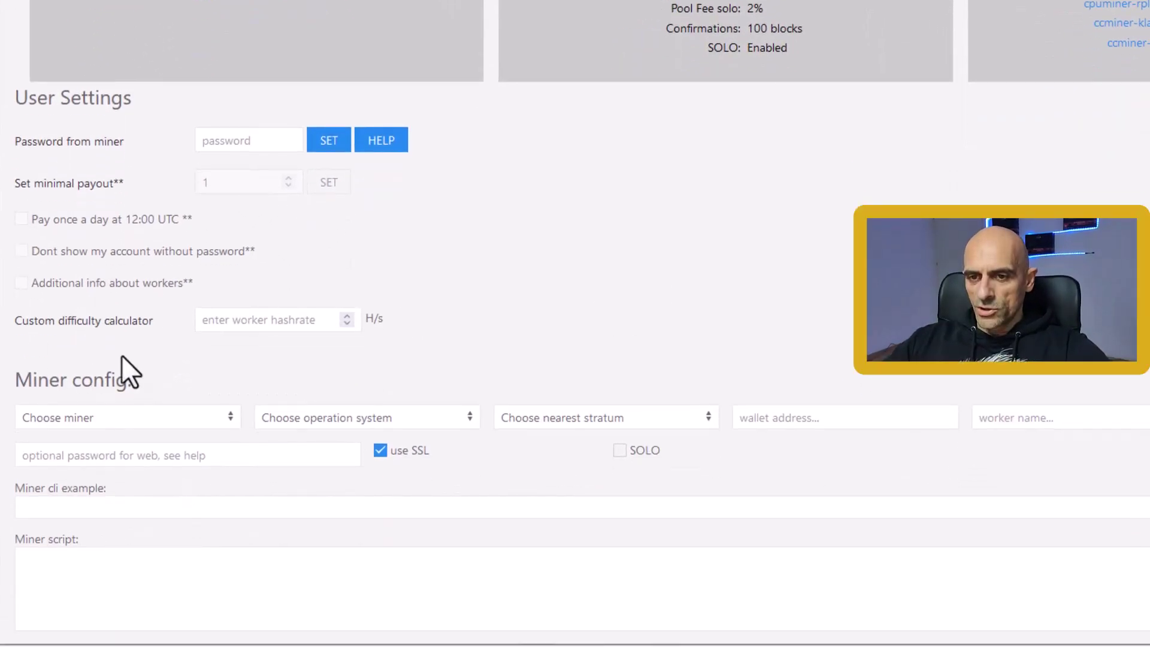
{"action": "left_click_drag", "start_coordinate": [17, 379], "coordinate": [160, 378]}
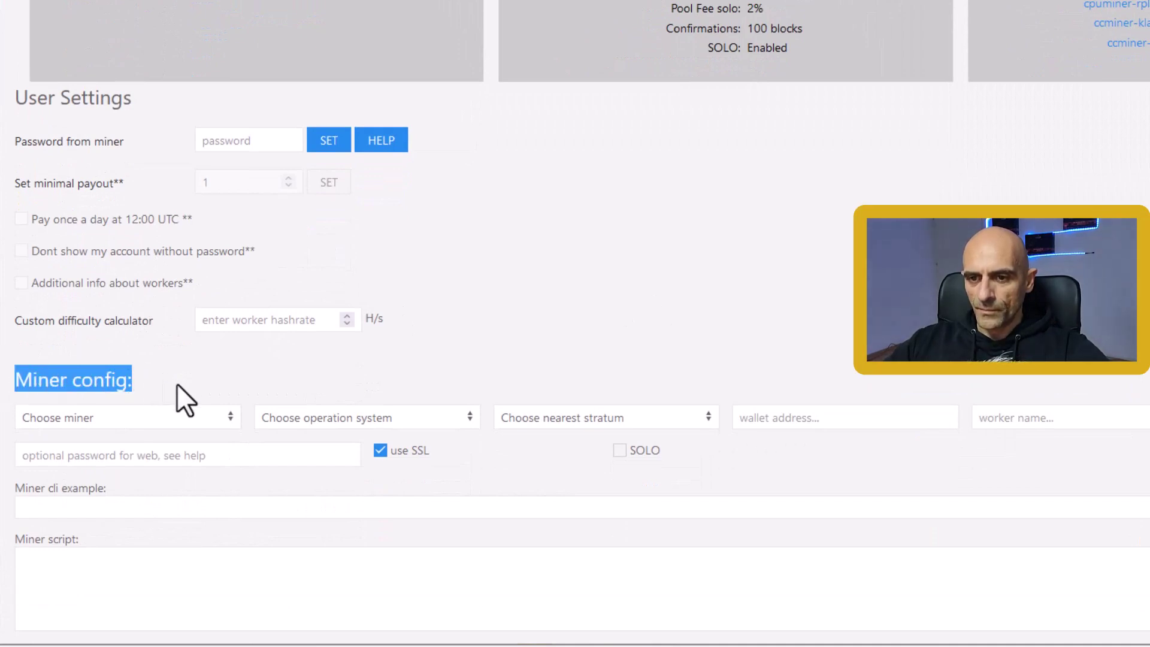
{"action": "left_click", "coordinate": [160, 423]}
{"action": "left_click", "coordinate": [67, 447]}
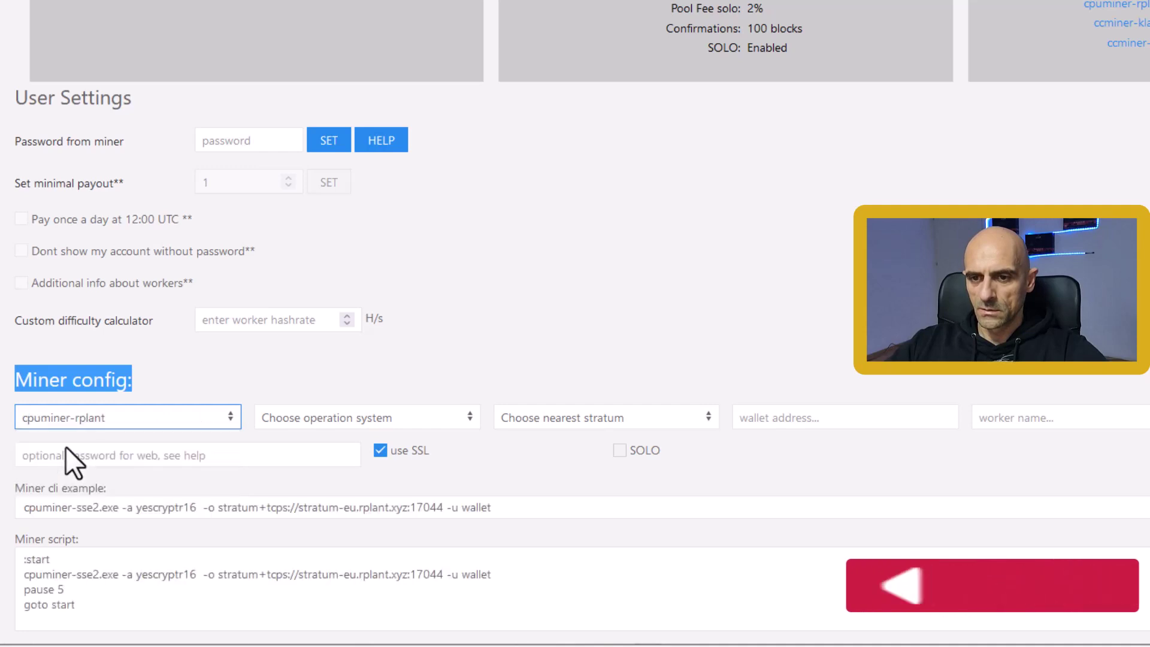
{"action": "left_click", "coordinate": [335, 421]}
{"action": "left_click", "coordinate": [326, 445]}
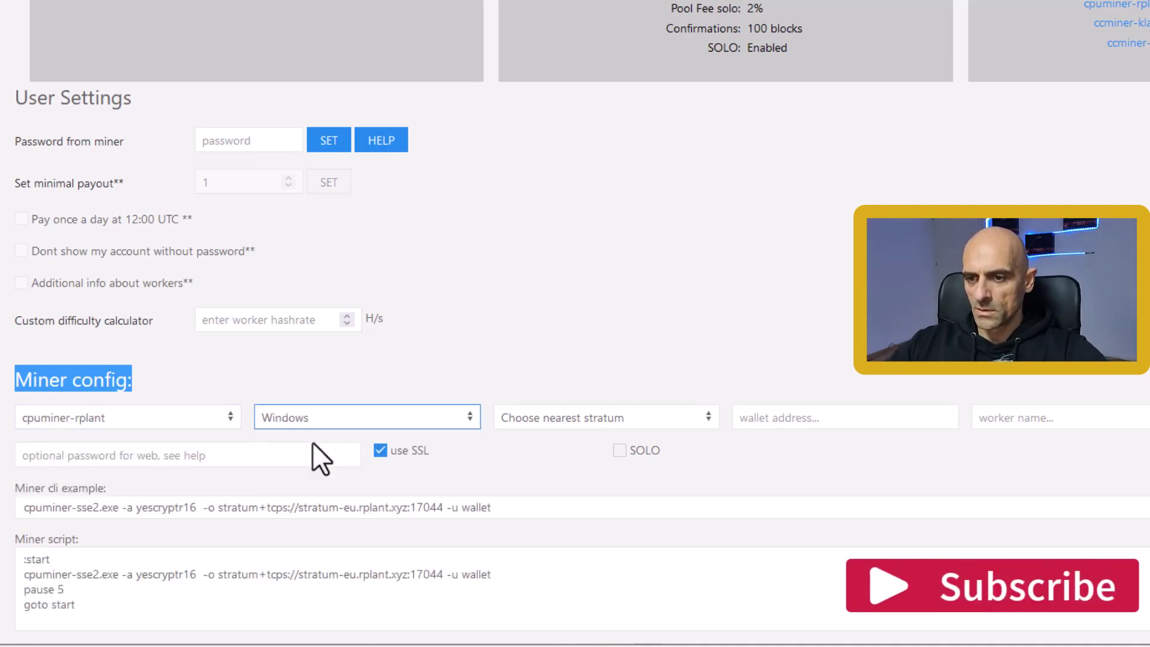
{"action": "left_click", "coordinate": [593, 417]}
{"action": "left_click", "coordinate": [572, 443]}
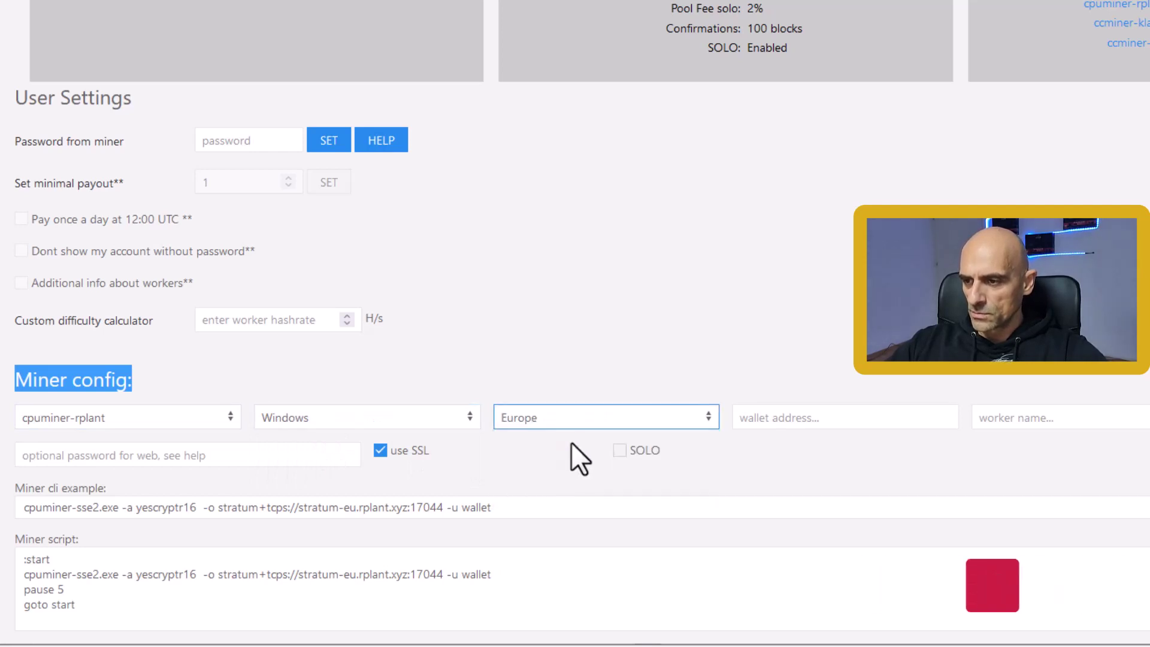
Paste in the wallet address and worker name TEST_CPU_FENNEC, then get cpuminer-rplant from its releases page.
{"action": "left_click", "coordinate": [771, 418]}
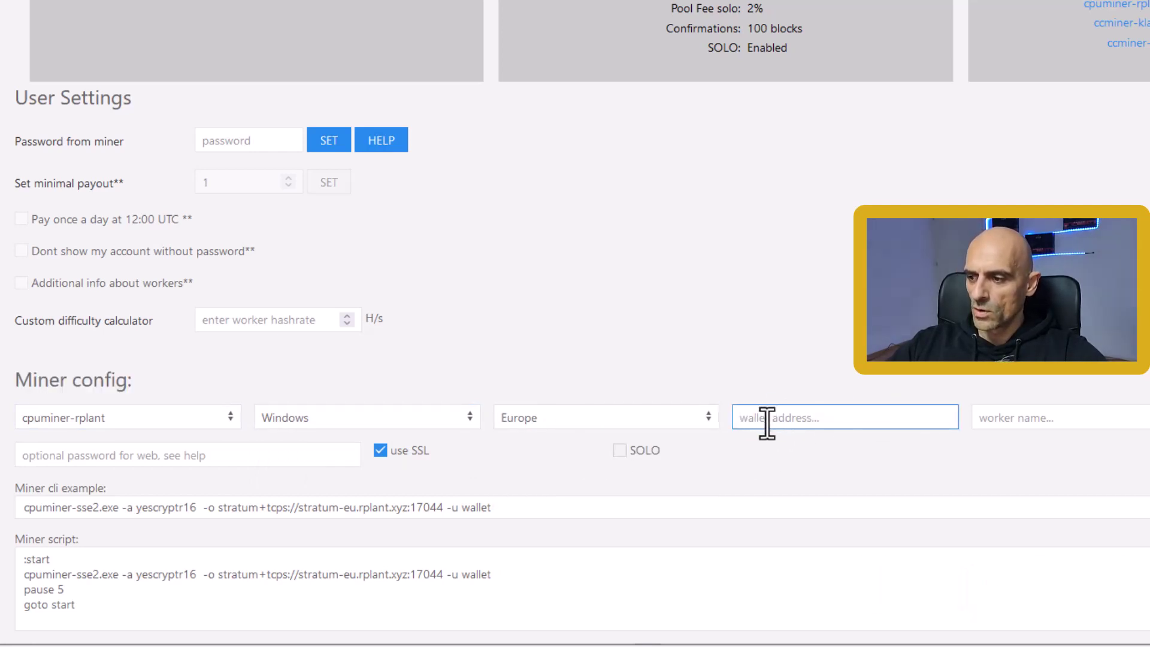
{"action": "left_click", "coordinate": [1001, 422]}
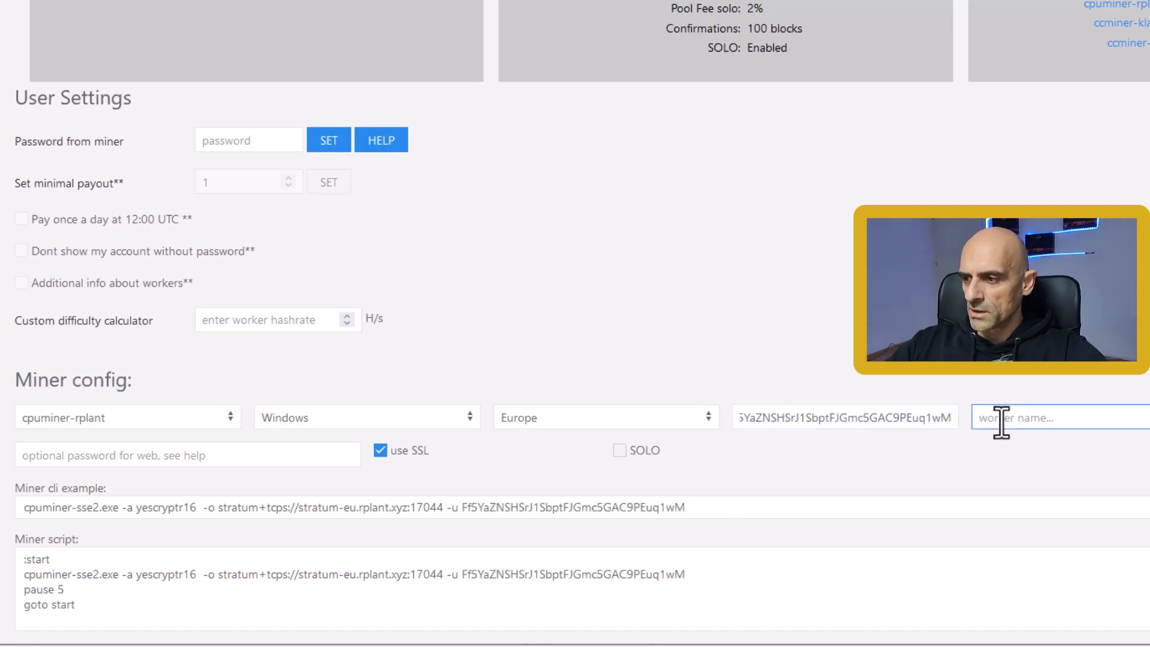
{"action": "type", "text": "TEST_CPU_FENNEC"}
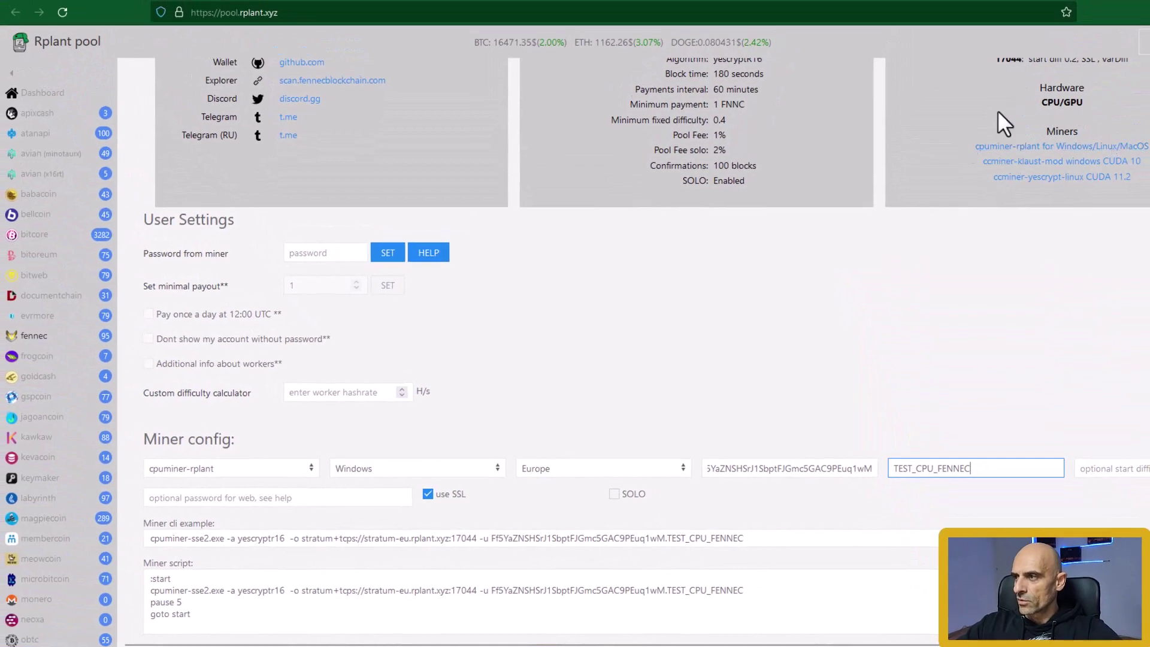
{"action": "left_click", "coordinate": [1026, 147]}
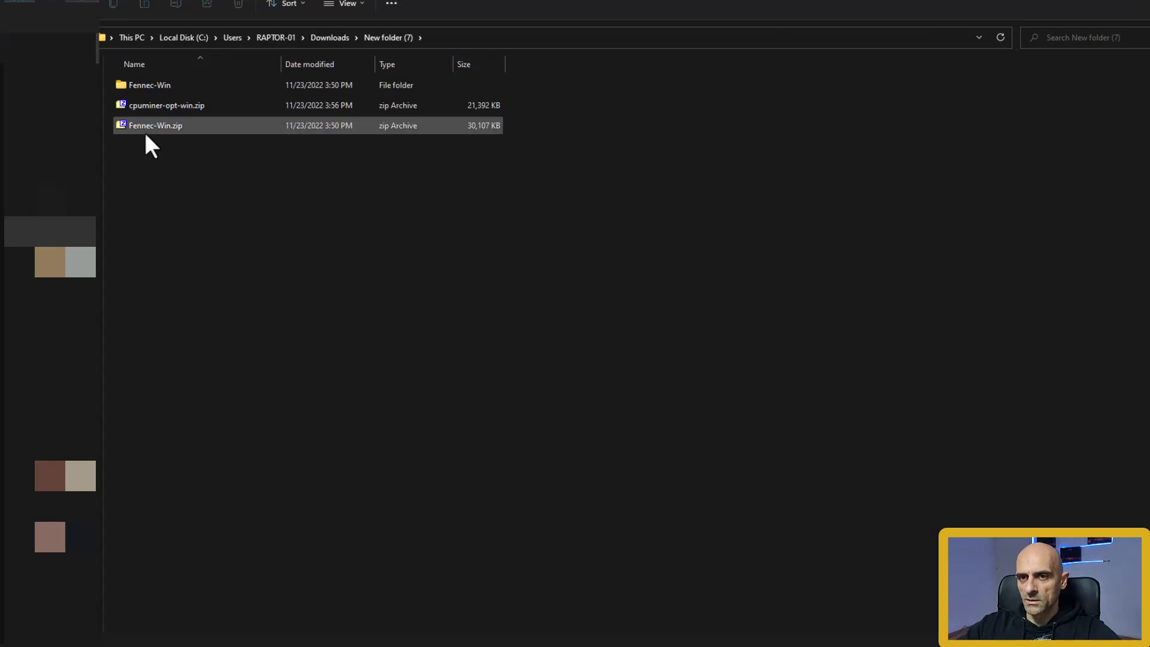
In cpuminer-opt-win, create a new text document named fennecmining.bat, accepting the extension change.
{"action": "double_click", "coordinate": [171, 85]}
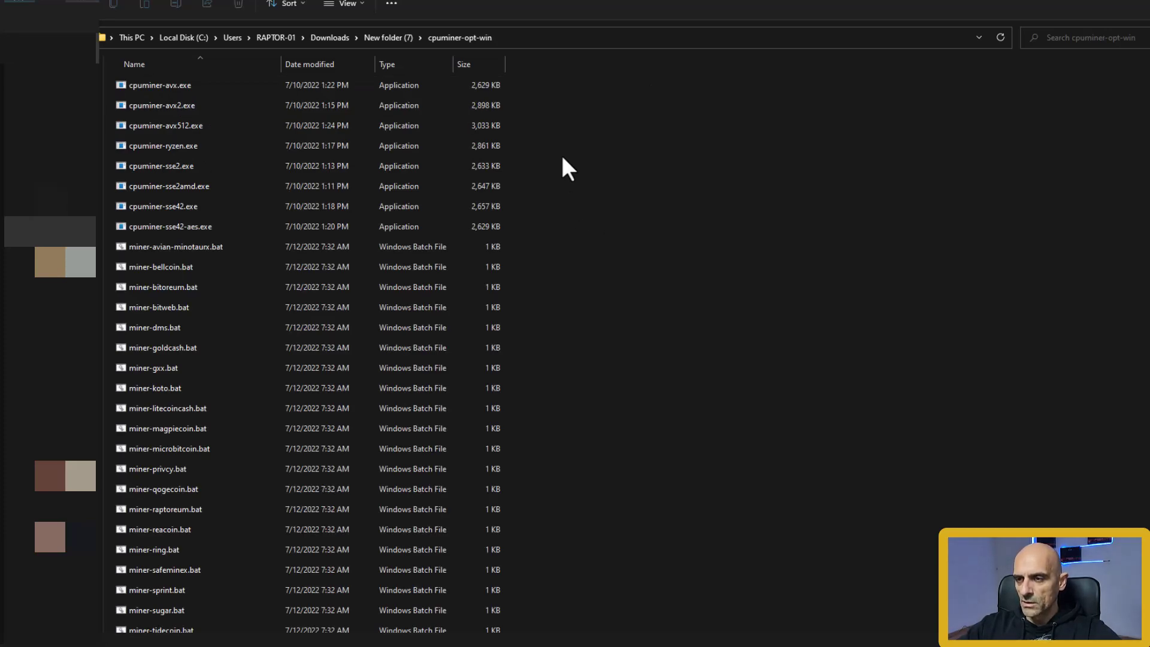
{"action": "right_click", "coordinate": [545, 153]}
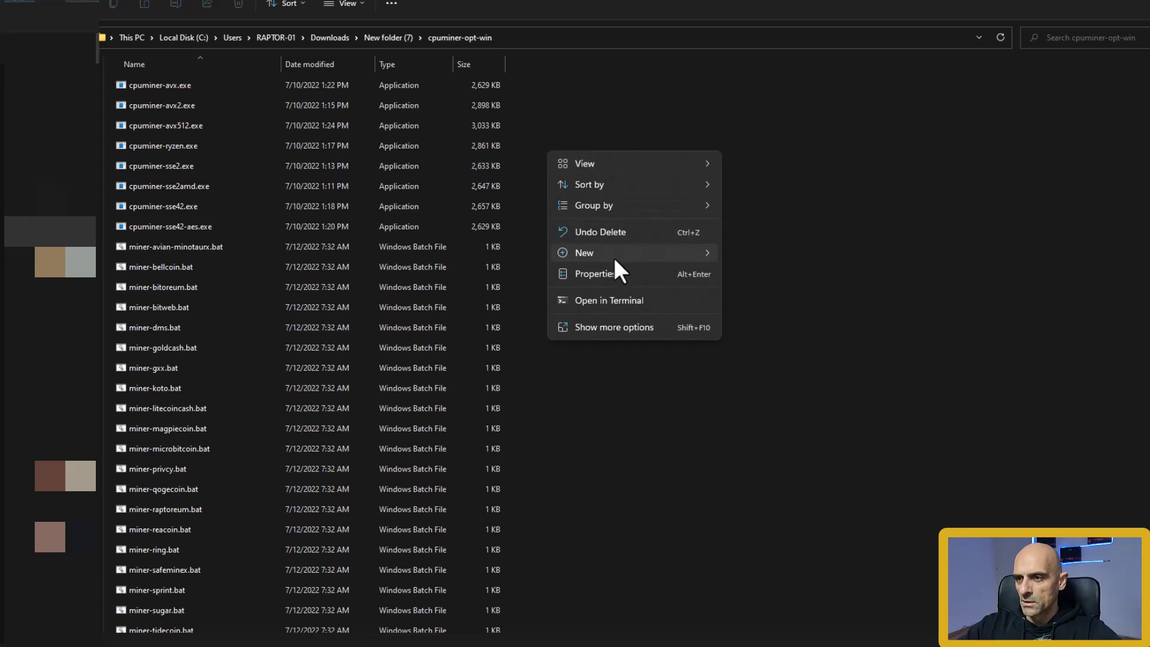
{"action": "mouse_move", "coordinate": [701, 263]}
{"action": "left_click", "coordinate": [762, 417]}
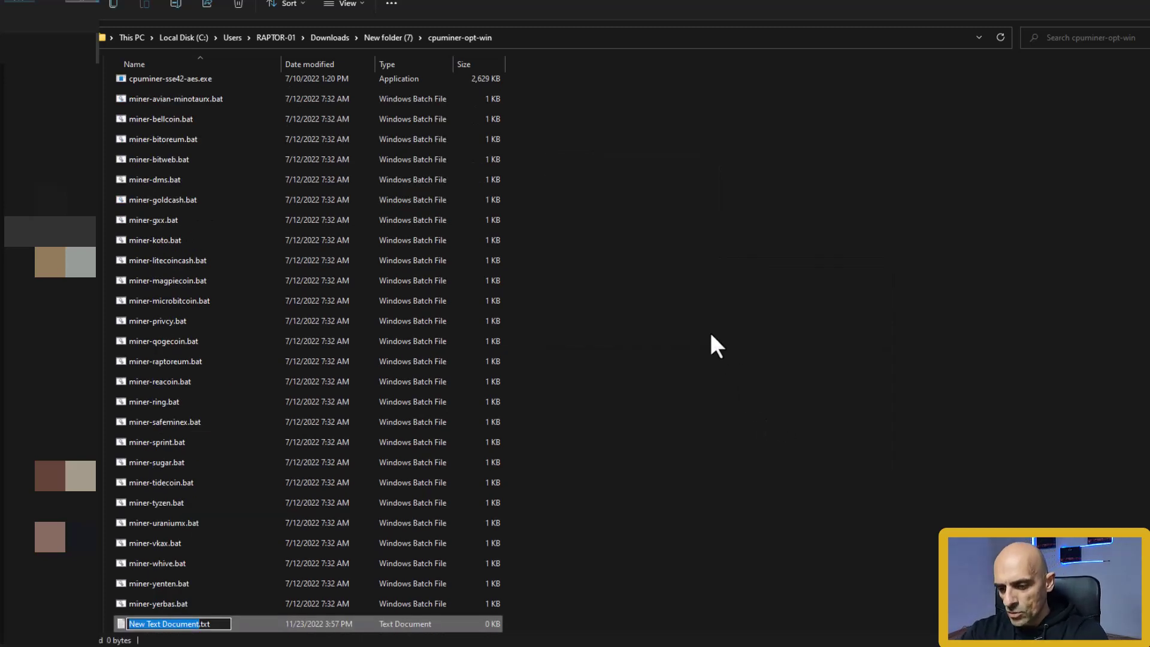
{"action": "type", "text": "fennecmining."}
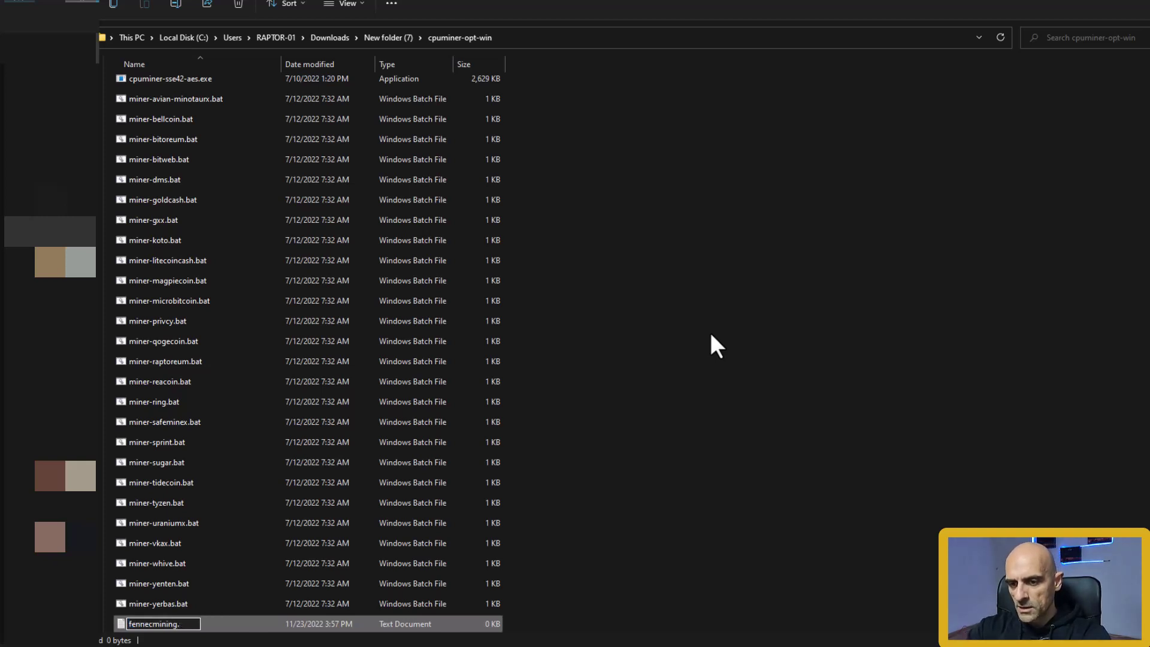
{"action": "type", "text": "tbat"}
{"action": "key", "text": "Return"}
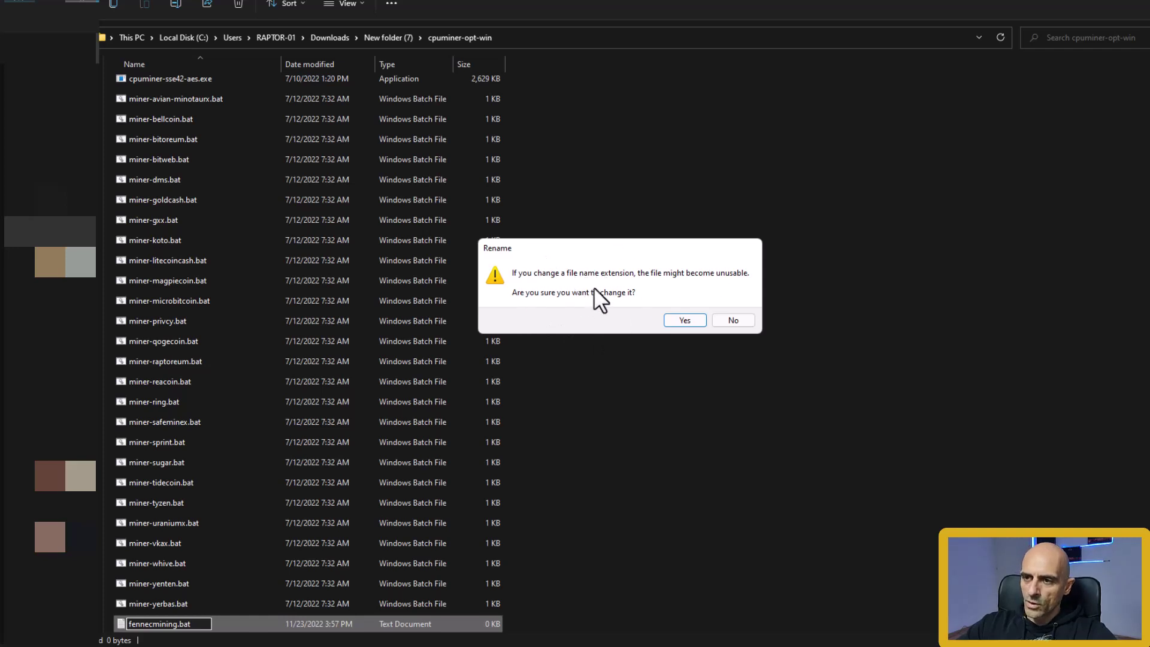
{"action": "key", "text": "Return"}
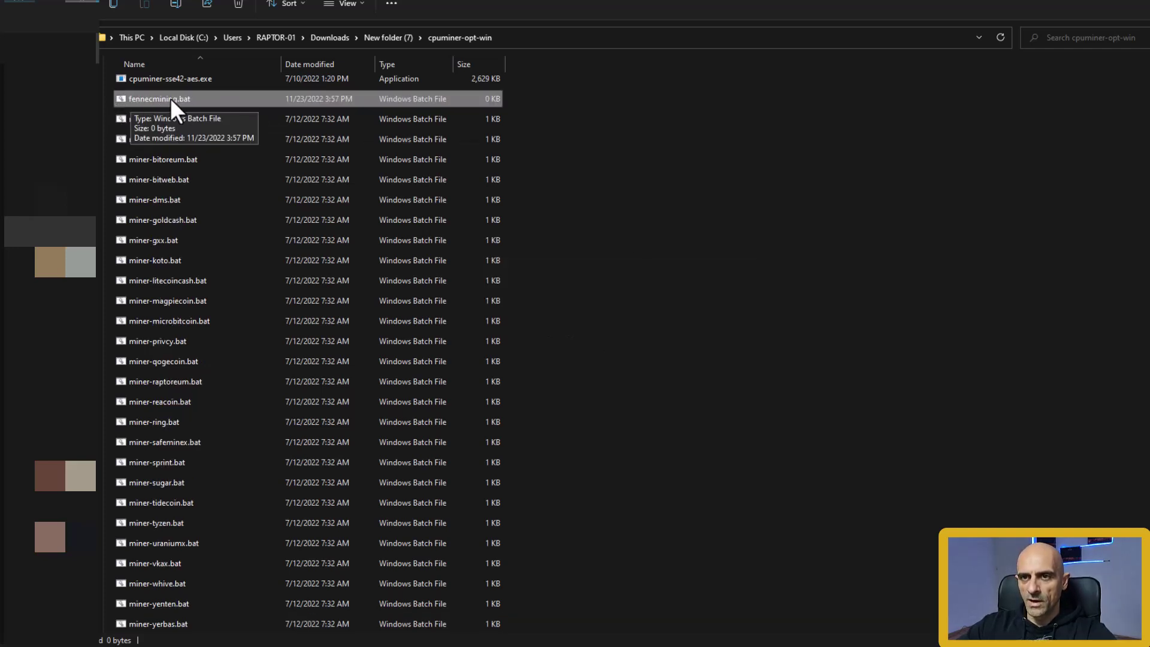
Open fennecmining.bat for editing in Notepad via Show more options > Edit.
{"action": "right_click", "coordinate": [173, 99]}
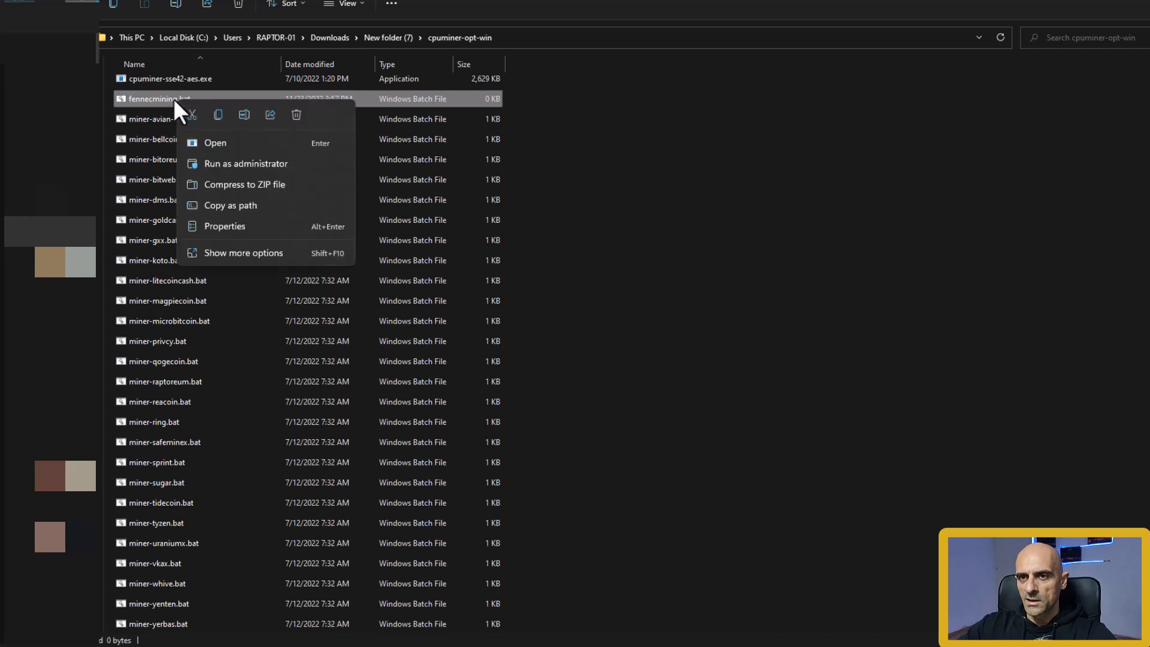
{"action": "left_click", "coordinate": [240, 251]}
{"action": "left_click", "coordinate": [217, 123]}
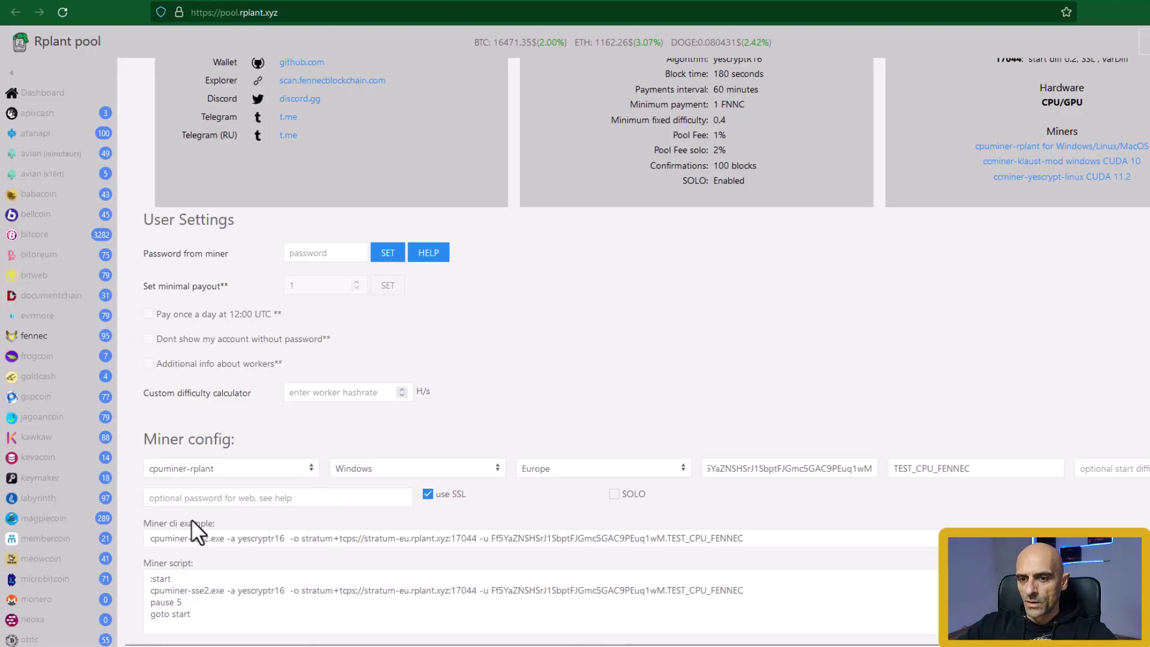
Copy the four-line Rplant miner script and return to the empty fennecmining.bat in Notepad.
{"action": "left_click_drag", "start_coordinate": [149, 579], "coordinate": [215, 611]}
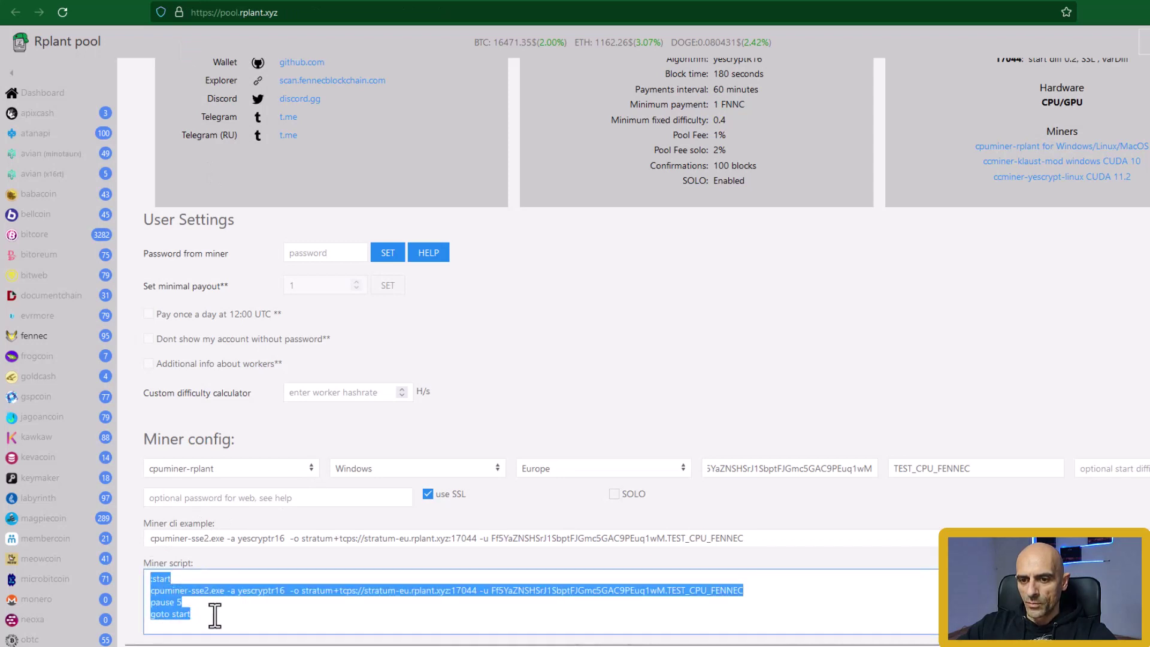
{"action": "right_click", "coordinate": [248, 593]}
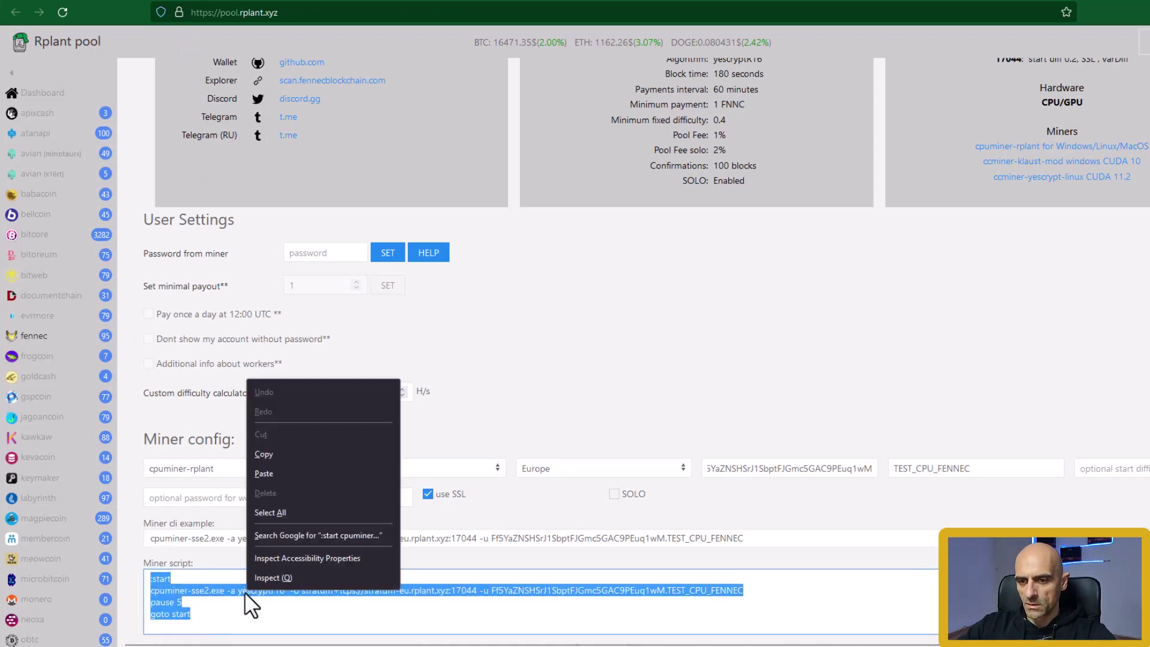
{"action": "left_click", "coordinate": [282, 453]}
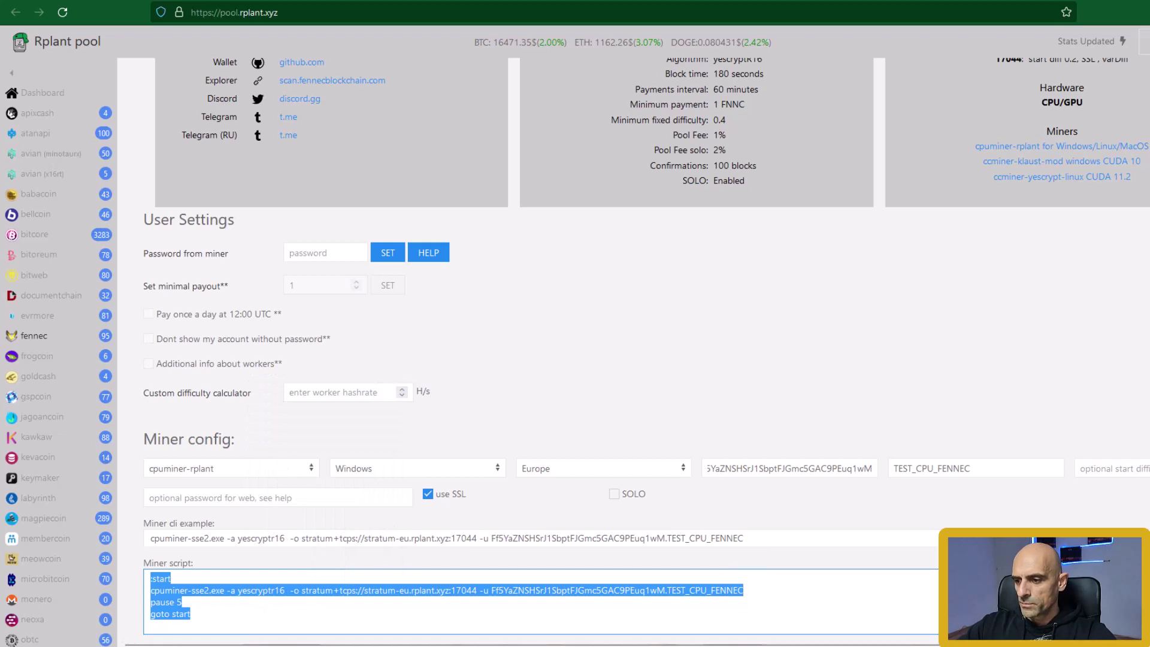
{"action": "key", "text": "alt+Tab"}
{"action": "right_click", "coordinate": [383, 105]}
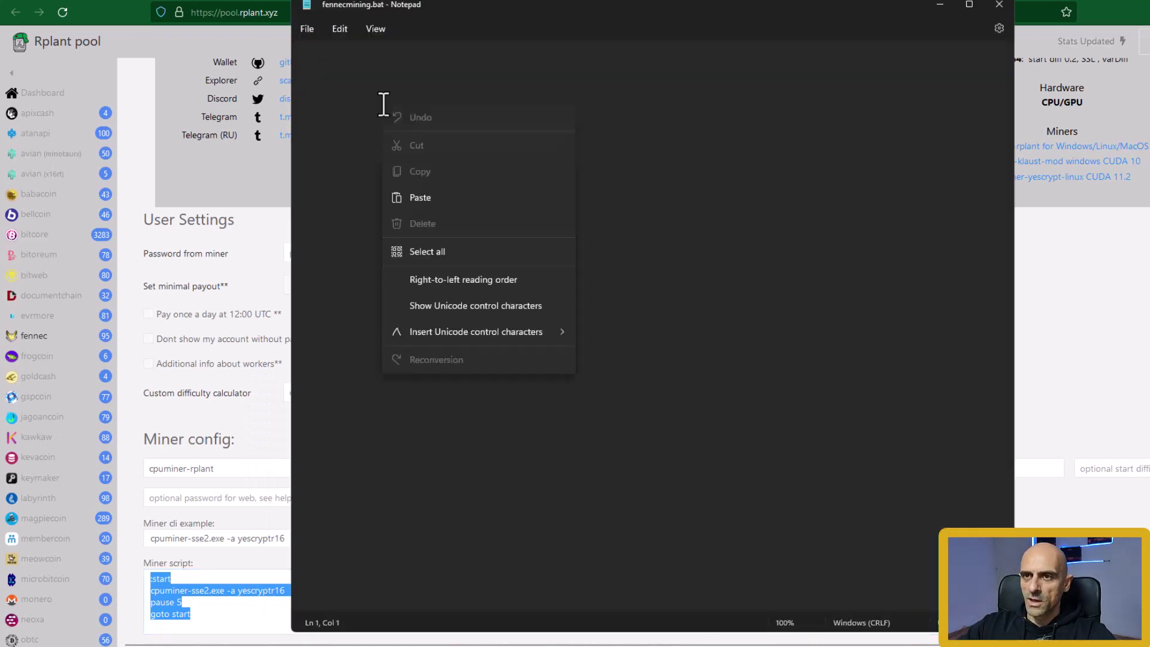
Paste the miner script into fennecmining.bat, save it with File > Save, and close Notepad.
{"action": "left_click", "coordinate": [410, 197]}
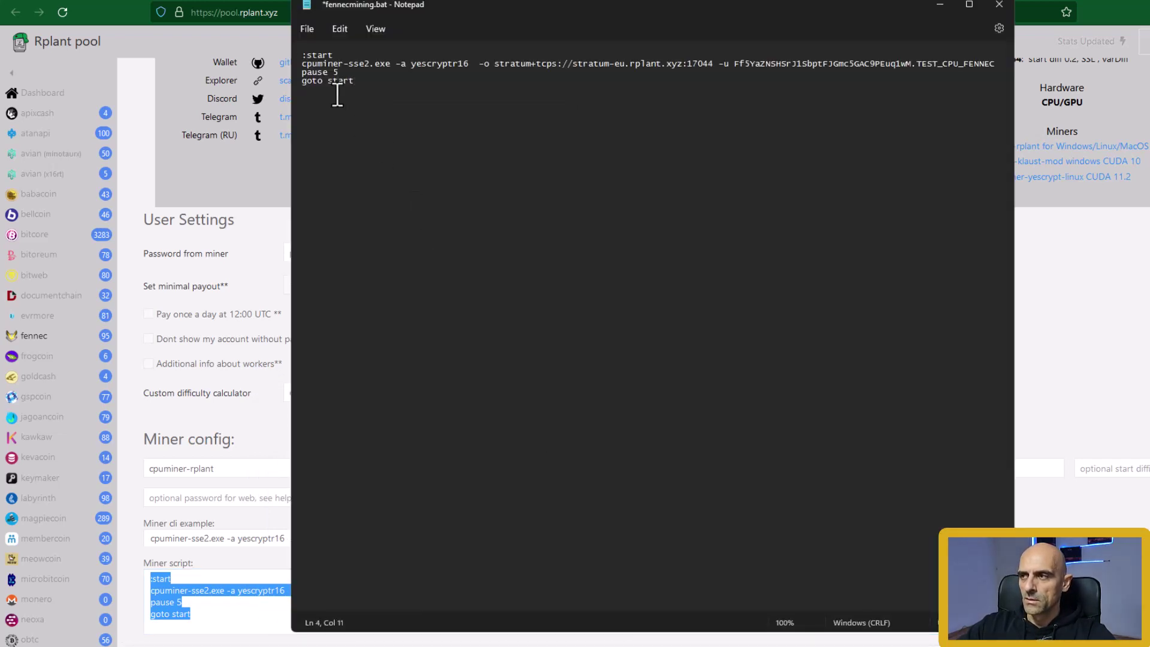
{"action": "left_click", "coordinate": [311, 24]}
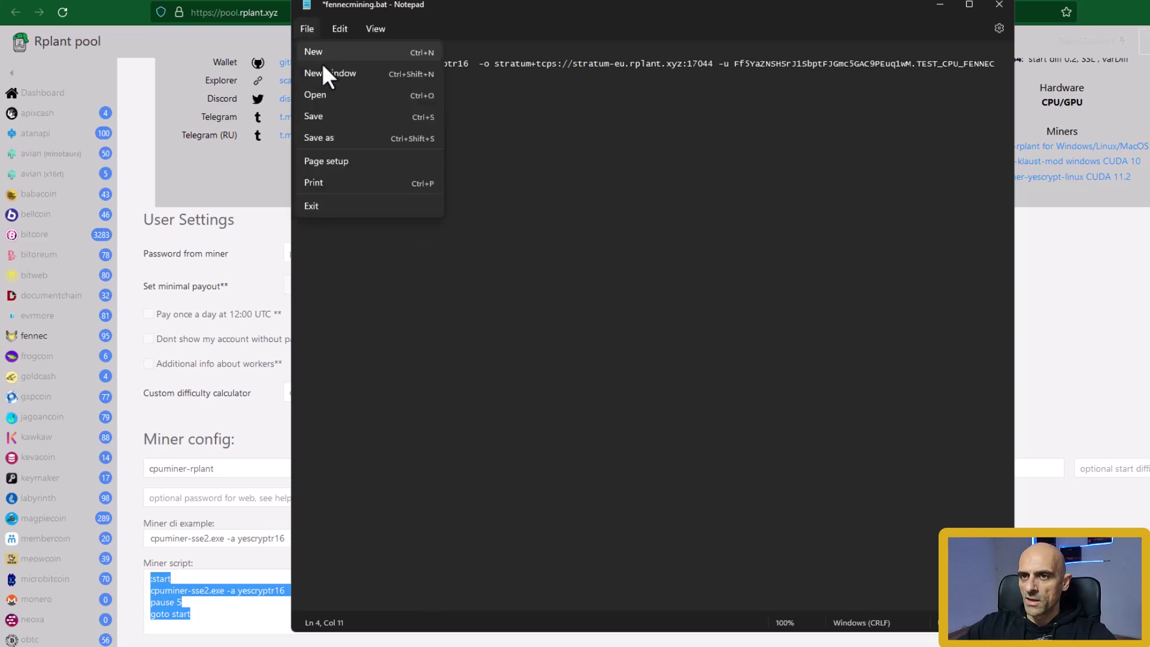
{"action": "left_click", "coordinate": [326, 116]}
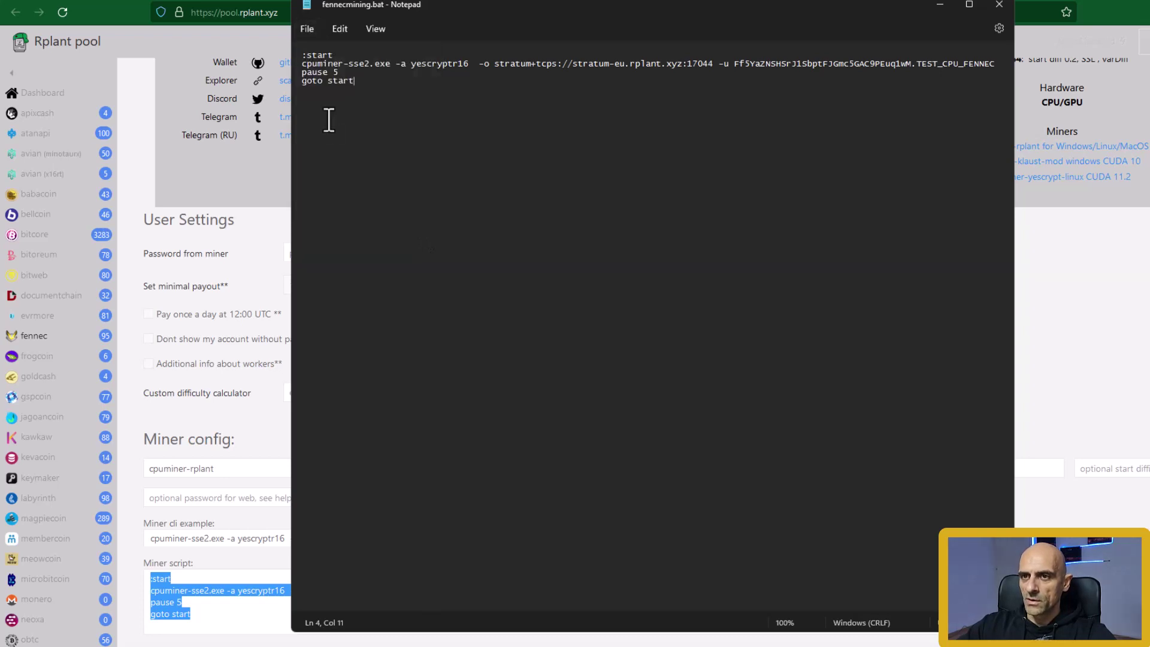
{"action": "left_click", "coordinate": [999, 12]}
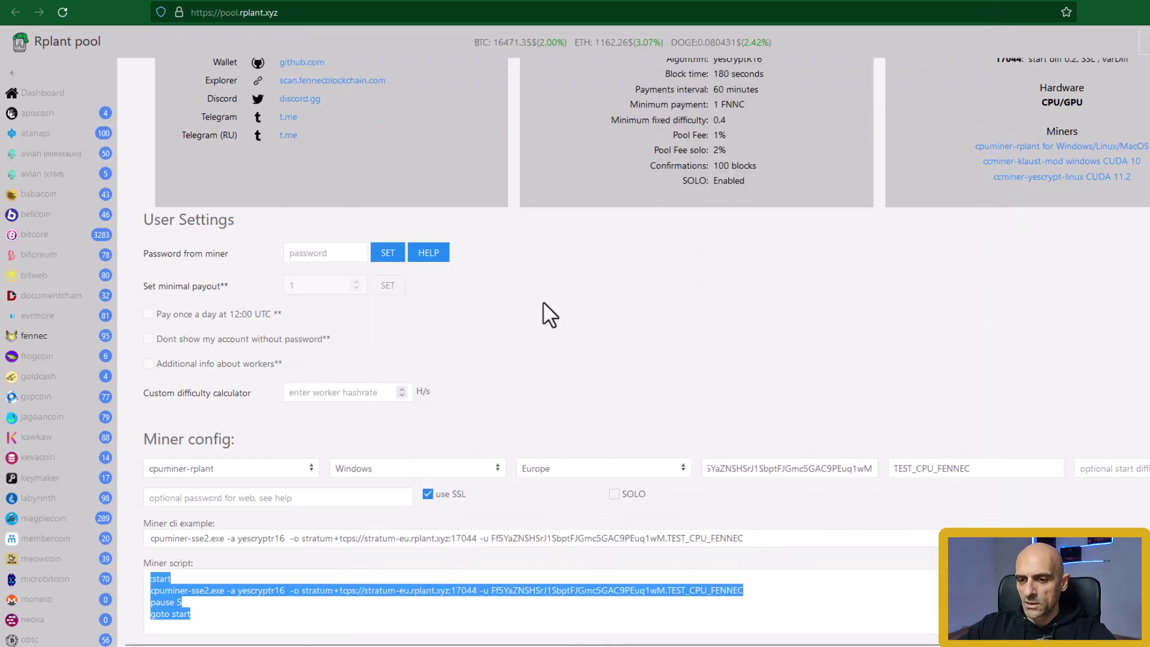
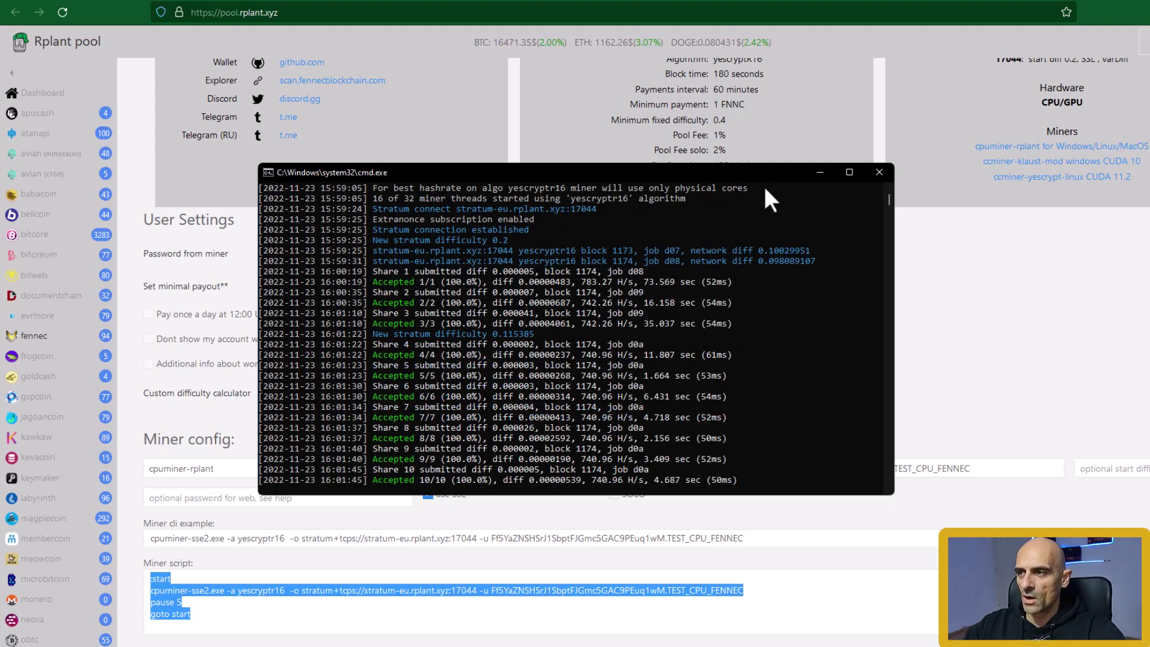
Close the miner console and copy the wallet address from the Notepad note.
{"action": "left_click", "coordinate": [877, 173]}
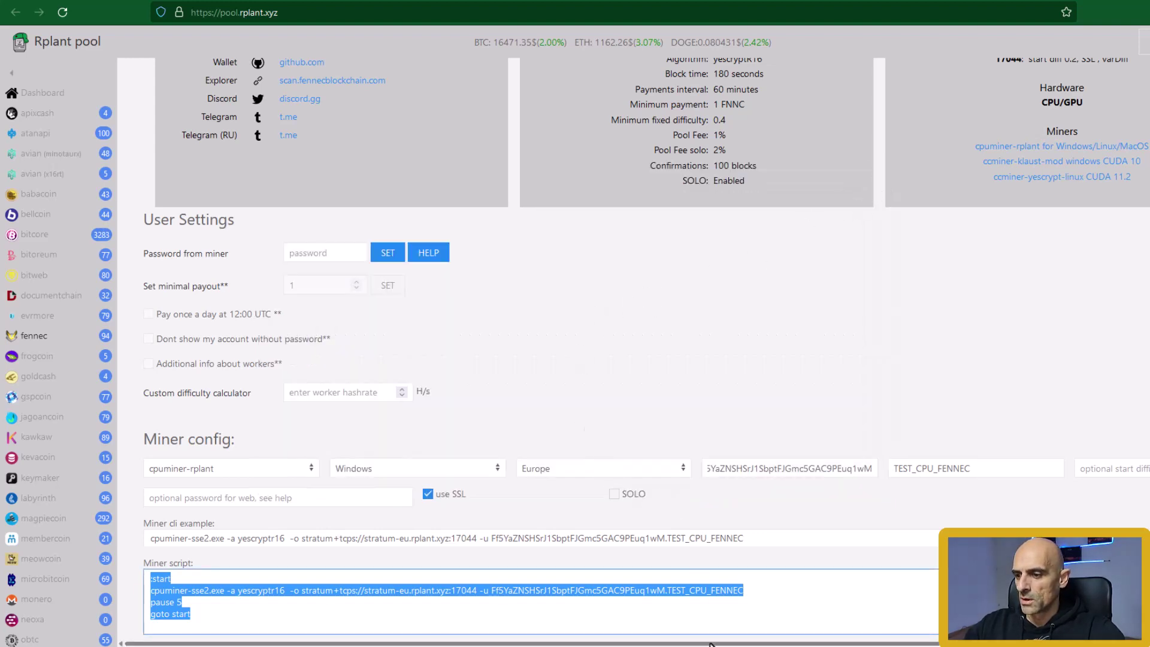
{"action": "key", "text": "alt+Tab"}
{"action": "right_click", "coordinate": [433, 56]}
{"action": "left_click", "coordinate": [457, 123]}
{"action": "left_click", "coordinate": [266, 271]}
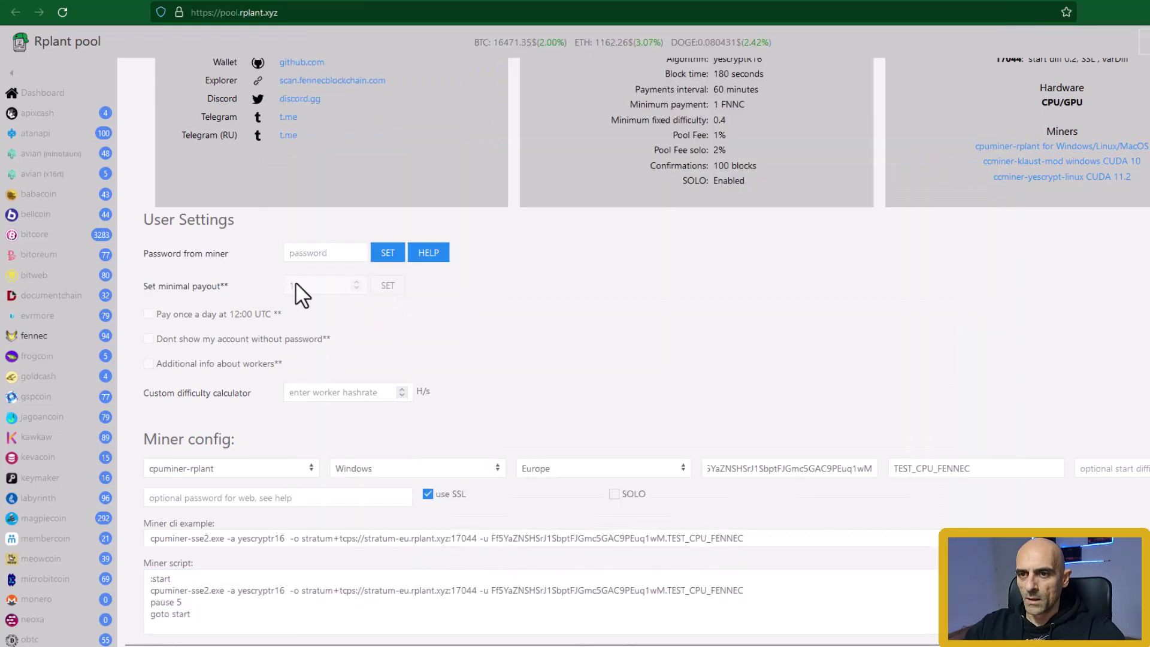
{"action": "scroll", "coordinate": [498, 359], "scroll_direction": "up", "scroll_amount": 8}
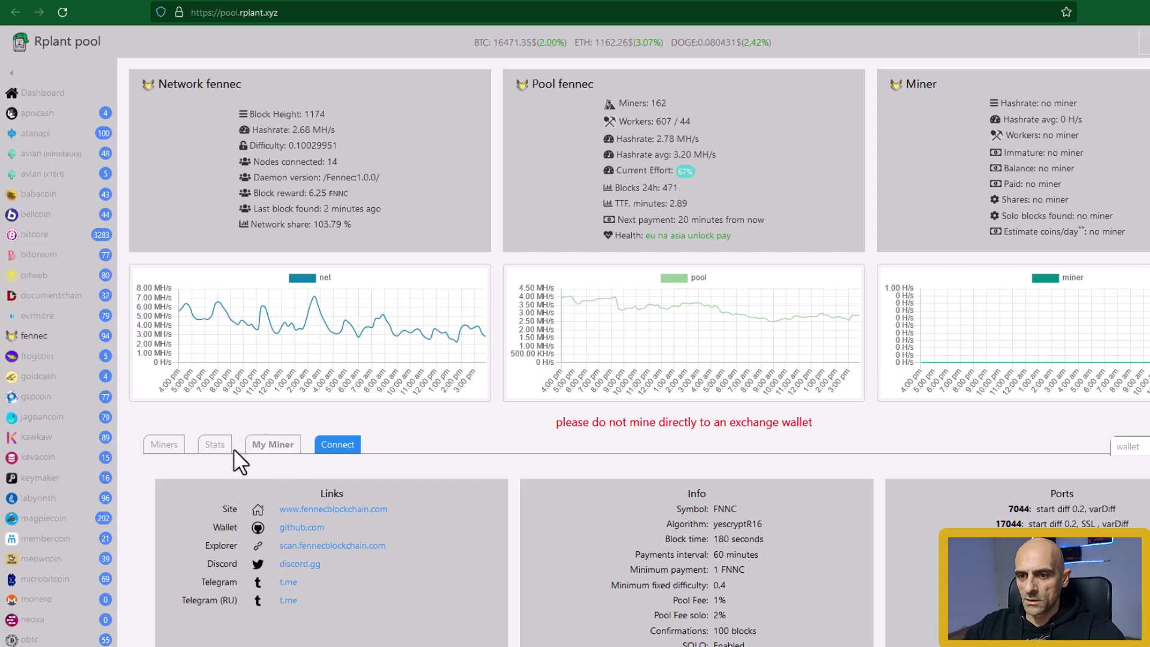
Load the My Miner stats for the pasted wallet address.
{"action": "left_click", "coordinate": [271, 446]}
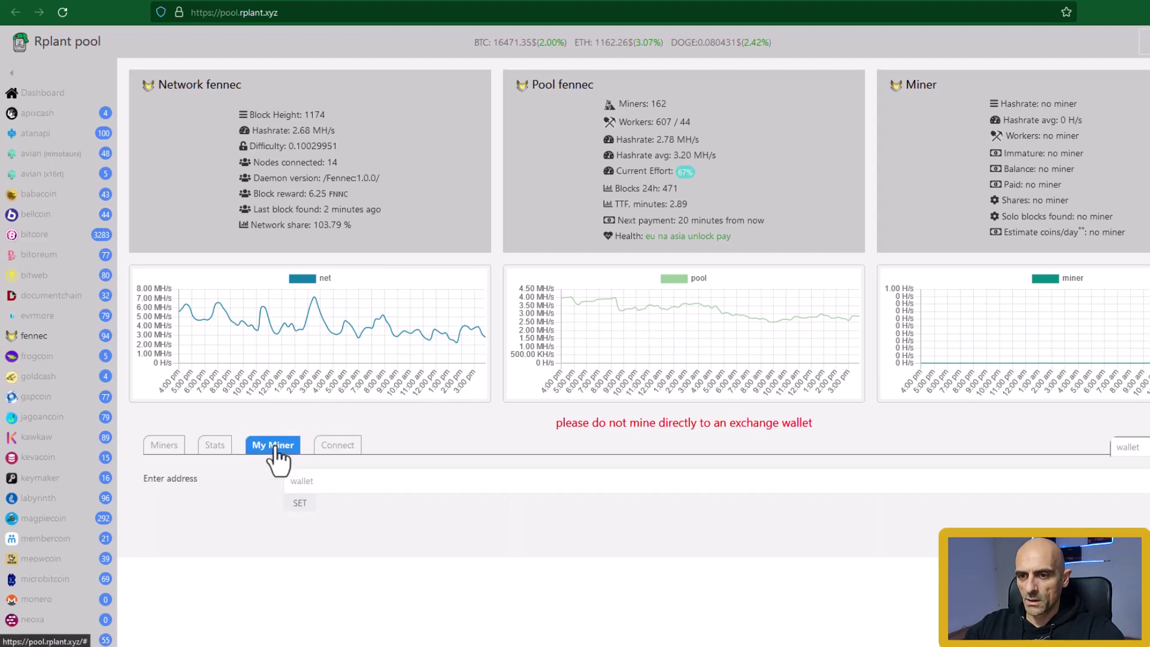
{"action": "right_click", "coordinate": [310, 482]}
{"action": "left_click", "coordinate": [343, 340]}
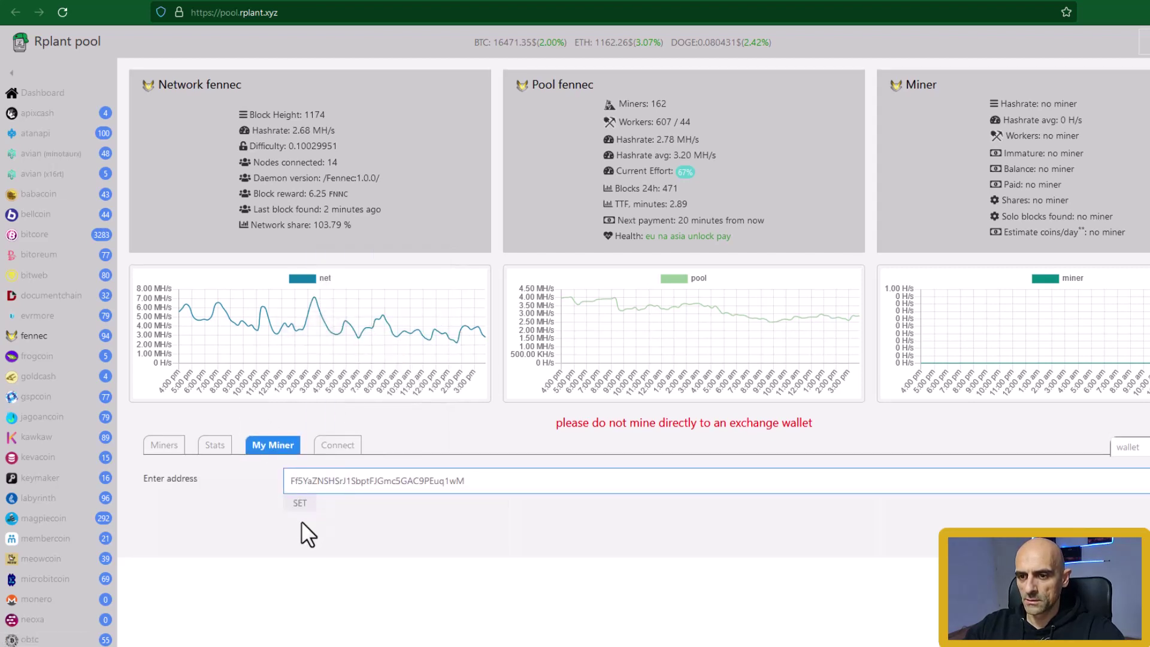
{"action": "left_click", "coordinate": [299, 506]}
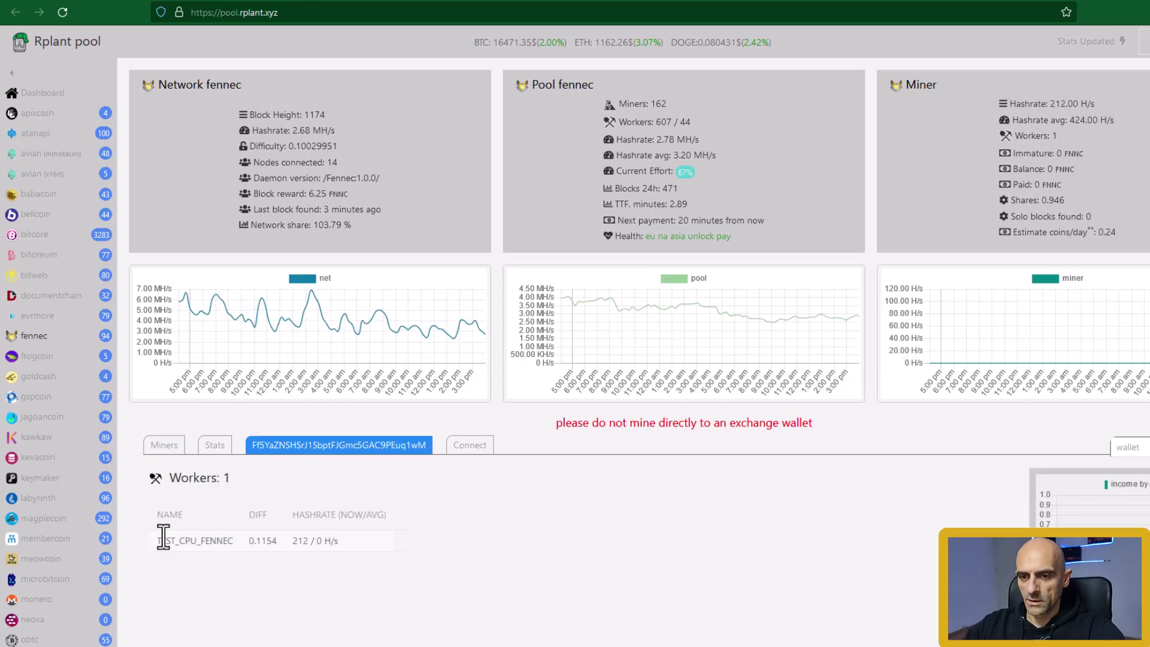
Review worker TEST_CPU_FENNEC: 212.00 H/s current, 424.00 H/s average, 1 worker.
{"action": "left_click_drag", "start_coordinate": [160, 540], "coordinate": [366, 549]}
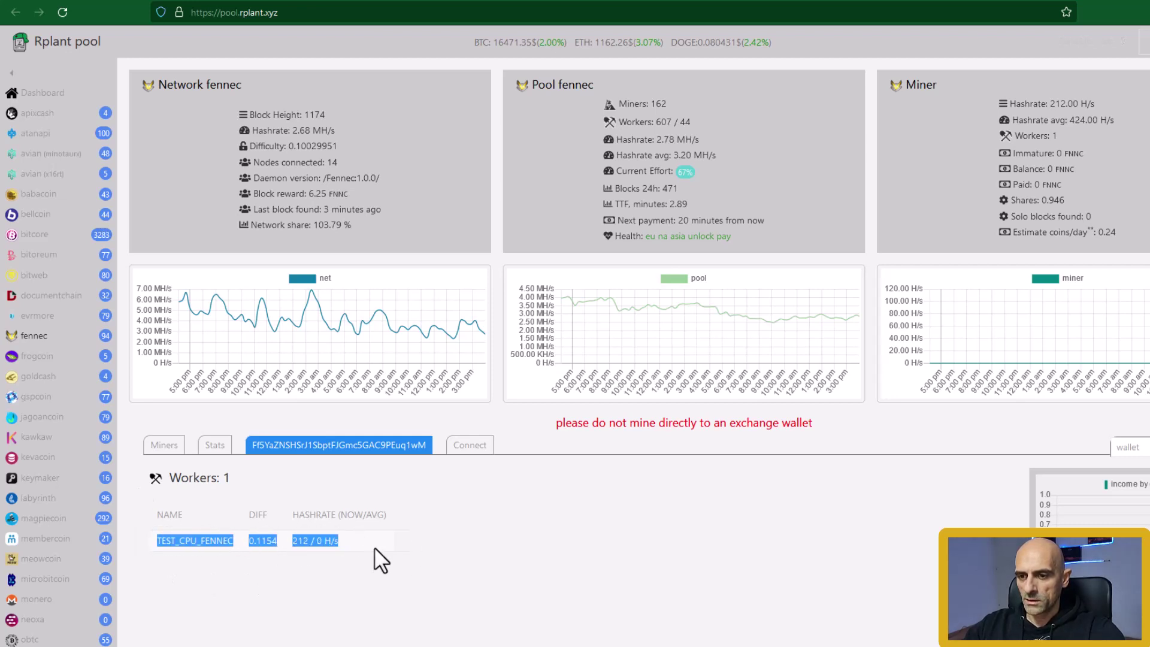
{"action": "left_click", "coordinate": [368, 552]}
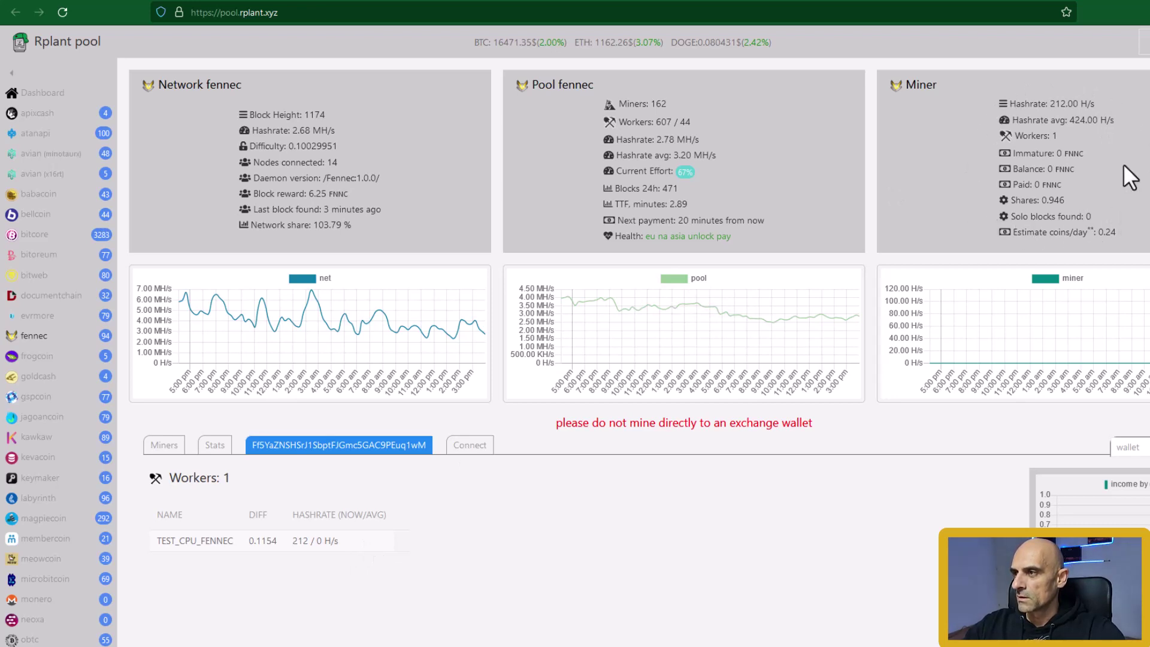
{"action": "left_click_drag", "start_coordinate": [1003, 105], "coordinate": [1094, 106]}
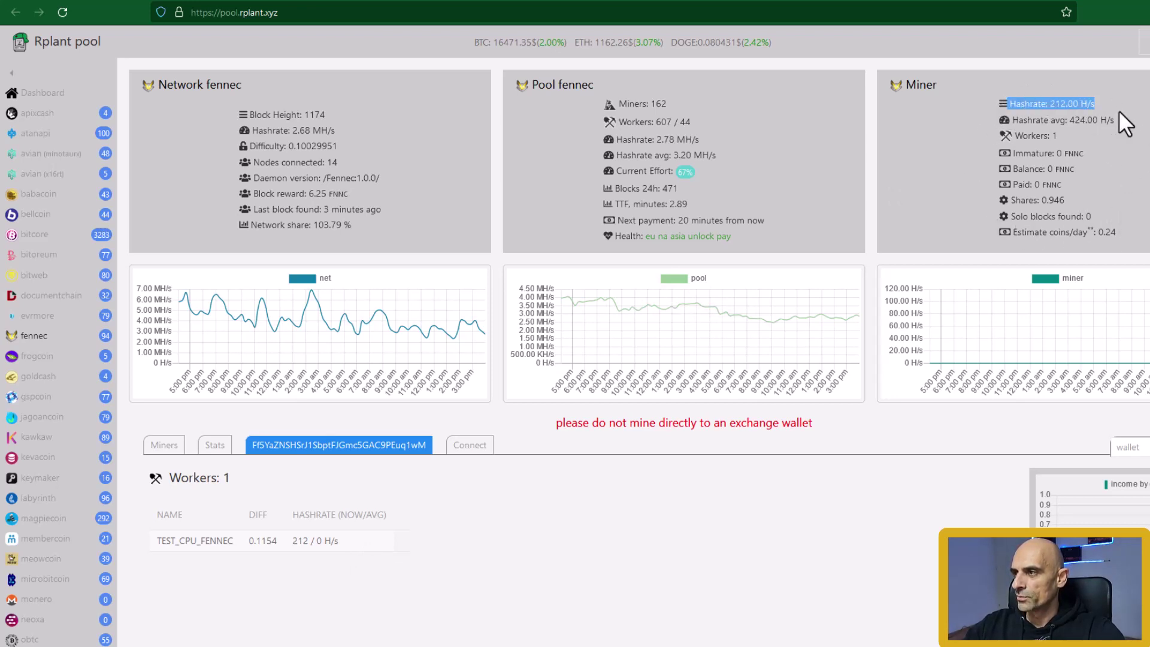
{"action": "left_click_drag", "start_coordinate": [1010, 120], "coordinate": [1141, 129]}
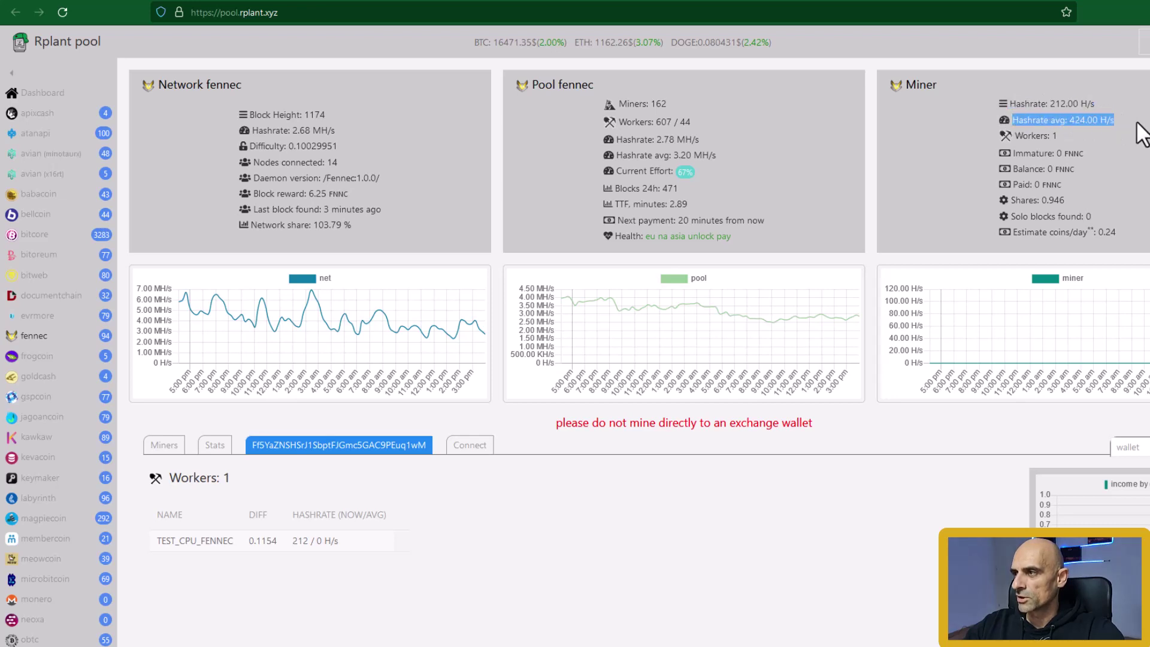
{"action": "left_click_drag", "start_coordinate": [1015, 136], "coordinate": [1125, 152]}
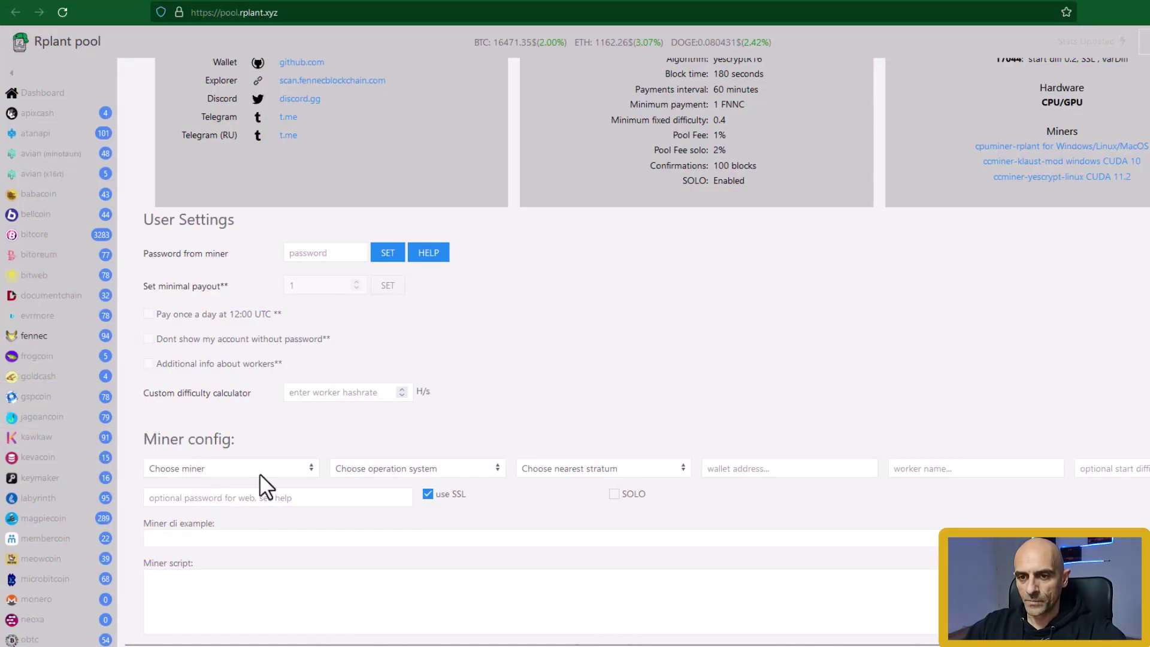
Set the Miner config to ccminer on Windows with the Europe stratum.
{"action": "left_click", "coordinate": [220, 468]}
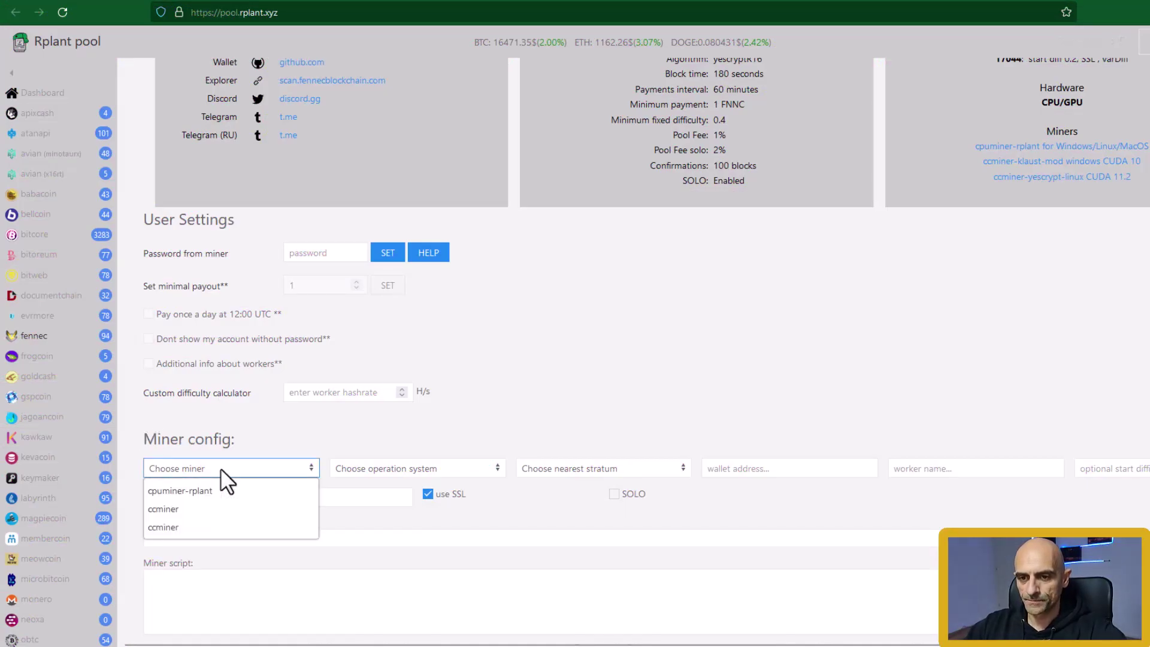
{"action": "left_click", "coordinate": [177, 508]}
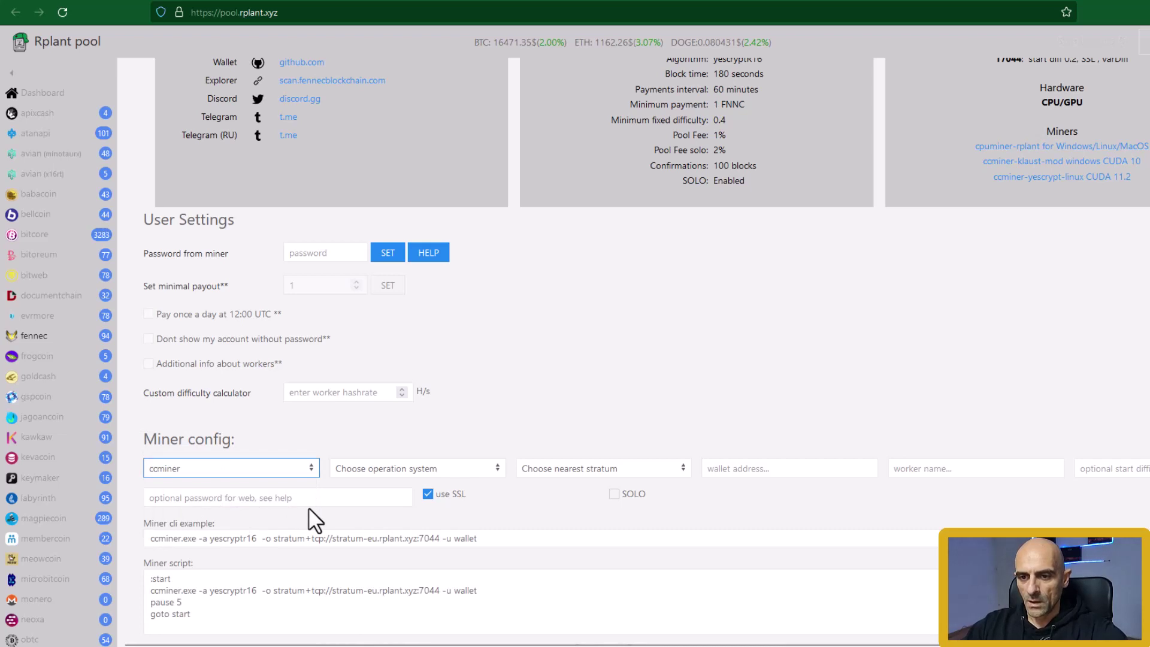
{"action": "left_click", "coordinate": [408, 473]}
{"action": "left_click", "coordinate": [391, 487]}
{"action": "left_click", "coordinate": [569, 469]}
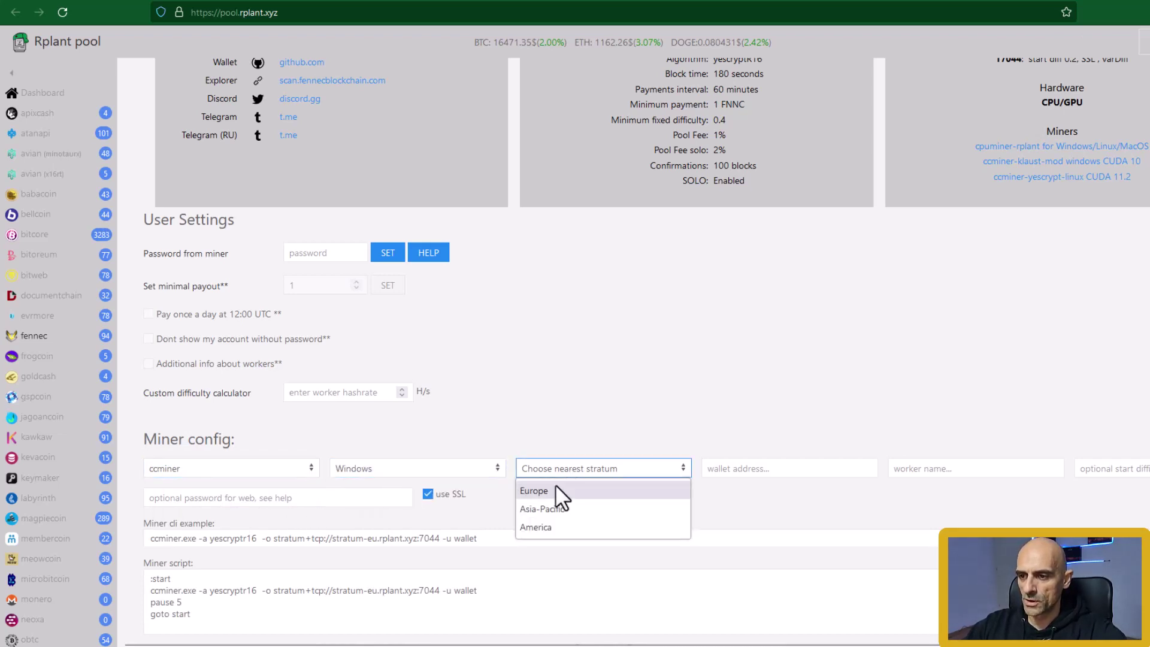
{"action": "left_click", "coordinate": [519, 489]}
Enter the wallet and worker FENNEC_GPU_MINING, then download ccminer-klaust-mod windows CUDA 10.
{"action": "left_click", "coordinate": [724, 468]}
{"action": "key", "text": "alt+Tab"}
{"action": "key", "text": "alt+Tab"}
{"action": "left_click", "coordinate": [913, 469]}
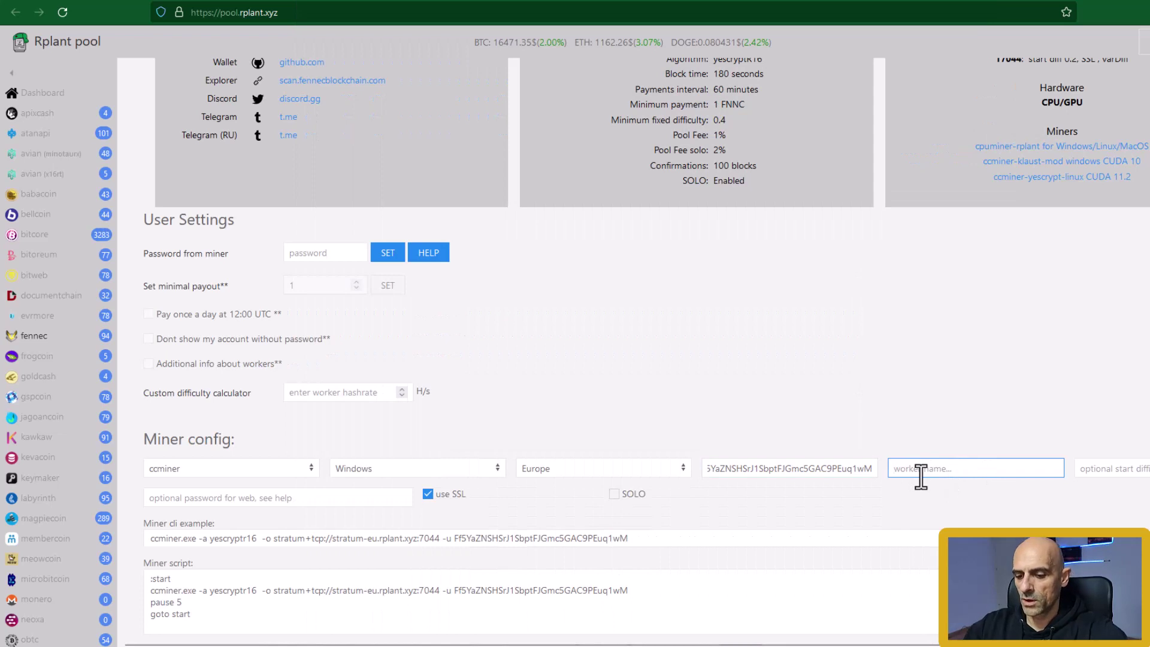
{"action": "type", "text": "FENNEC_GPU_MINING"}
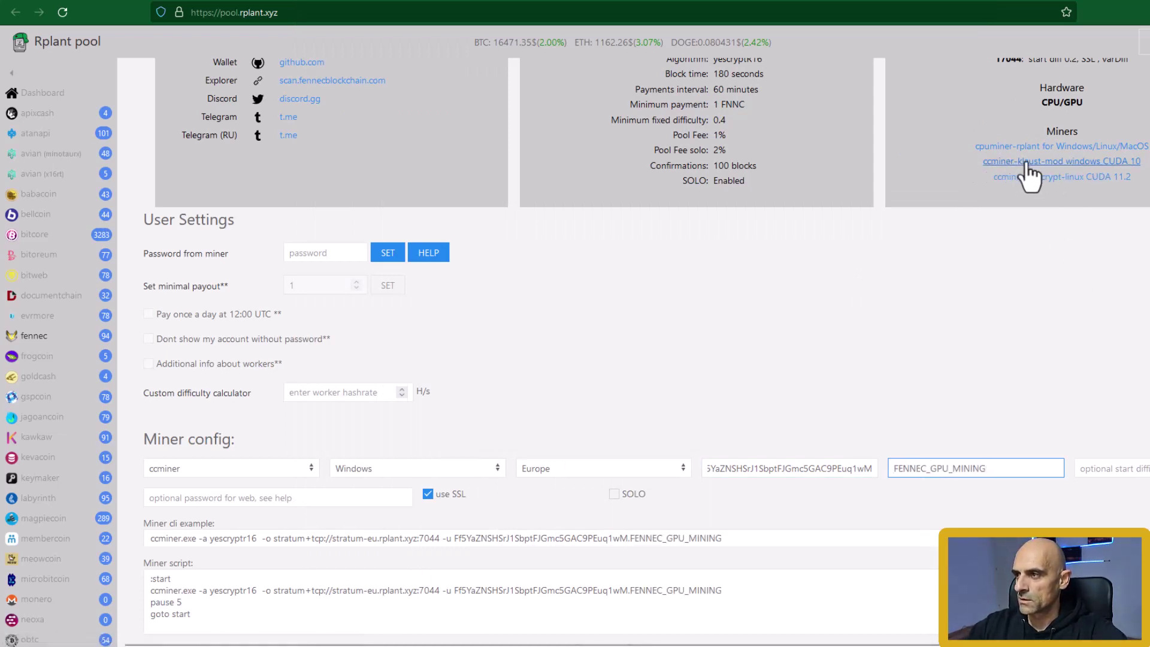
{"action": "left_click", "coordinate": [1090, 160]}
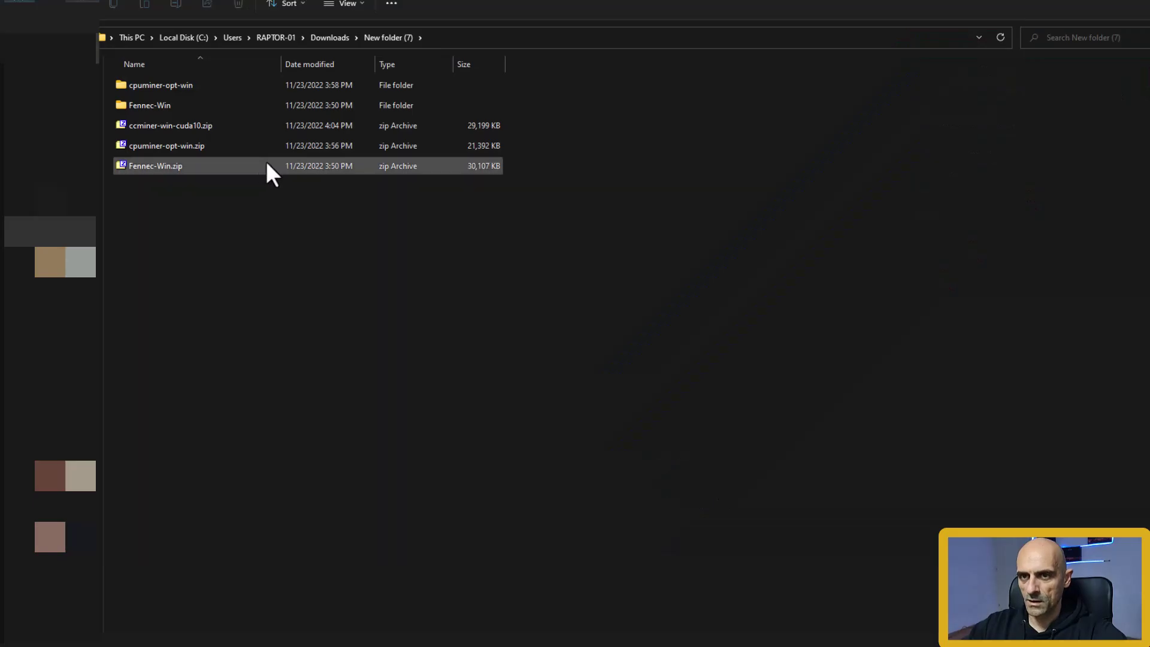
Create a new text document inside the ccminer-win-cuda10 folder.
{"action": "left_click", "coordinate": [185, 87]}
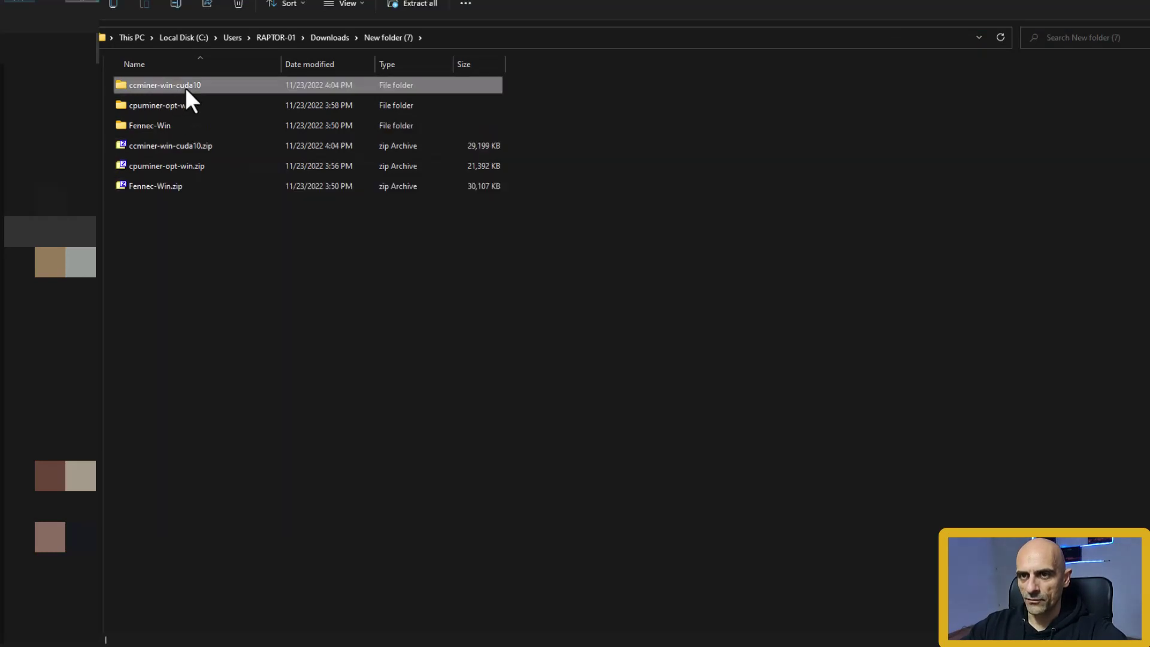
{"action": "double_click", "coordinate": [185, 87]}
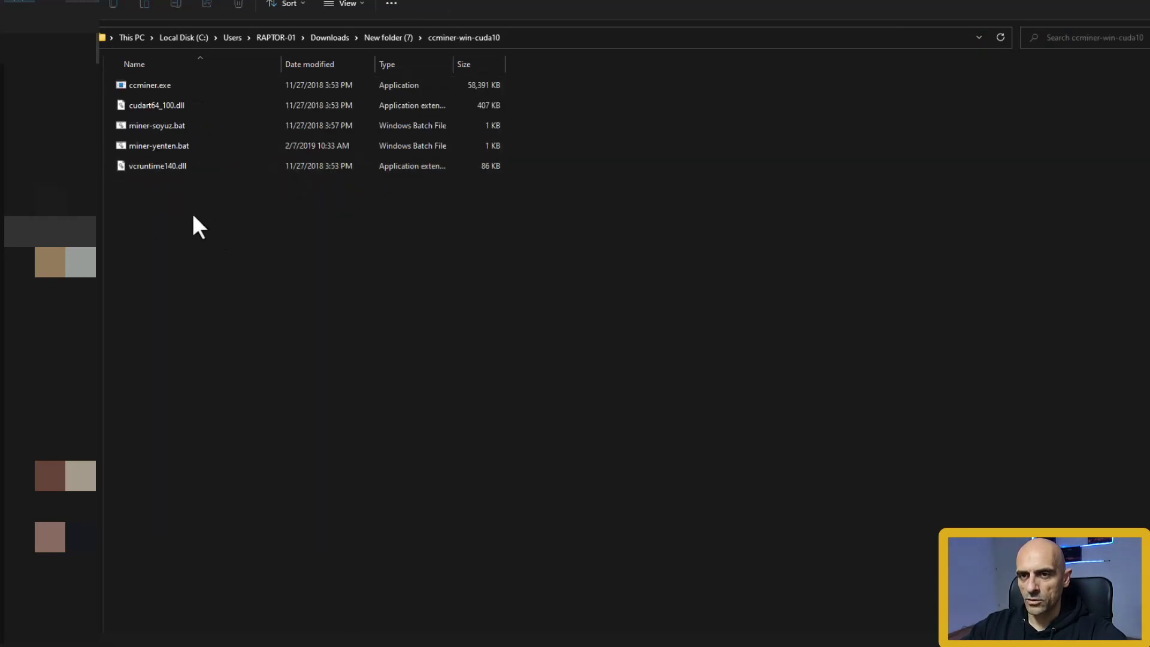
{"action": "right_click", "coordinate": [398, 191]}
{"action": "mouse_move", "coordinate": [472, 302]}
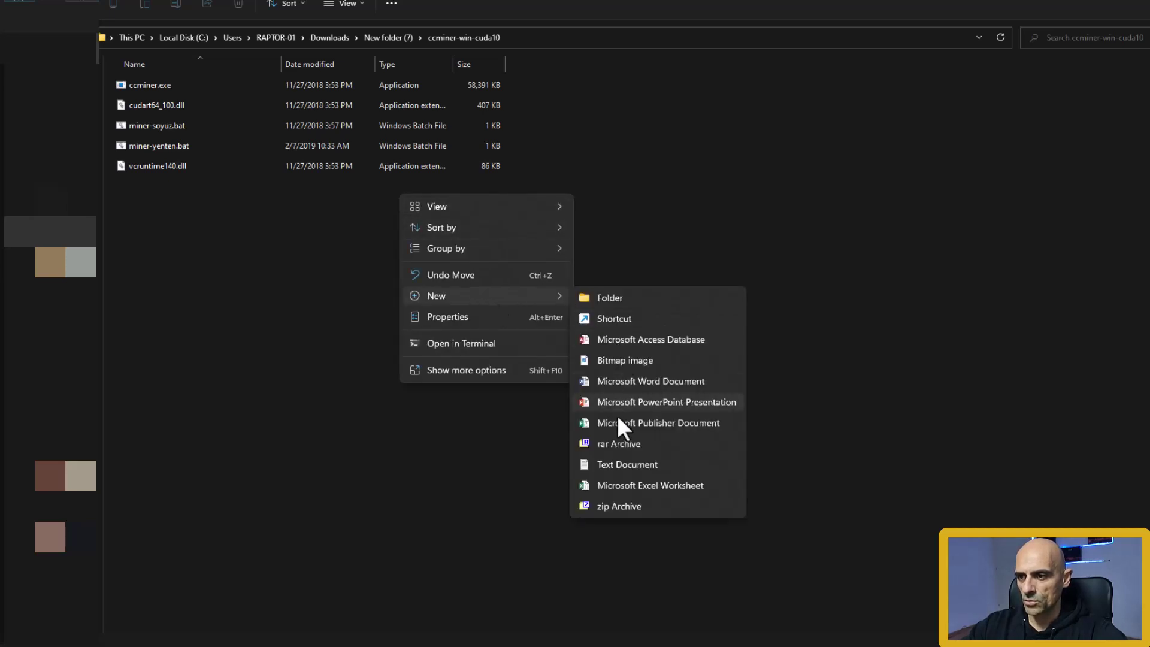
{"action": "left_click", "coordinate": [611, 465]}
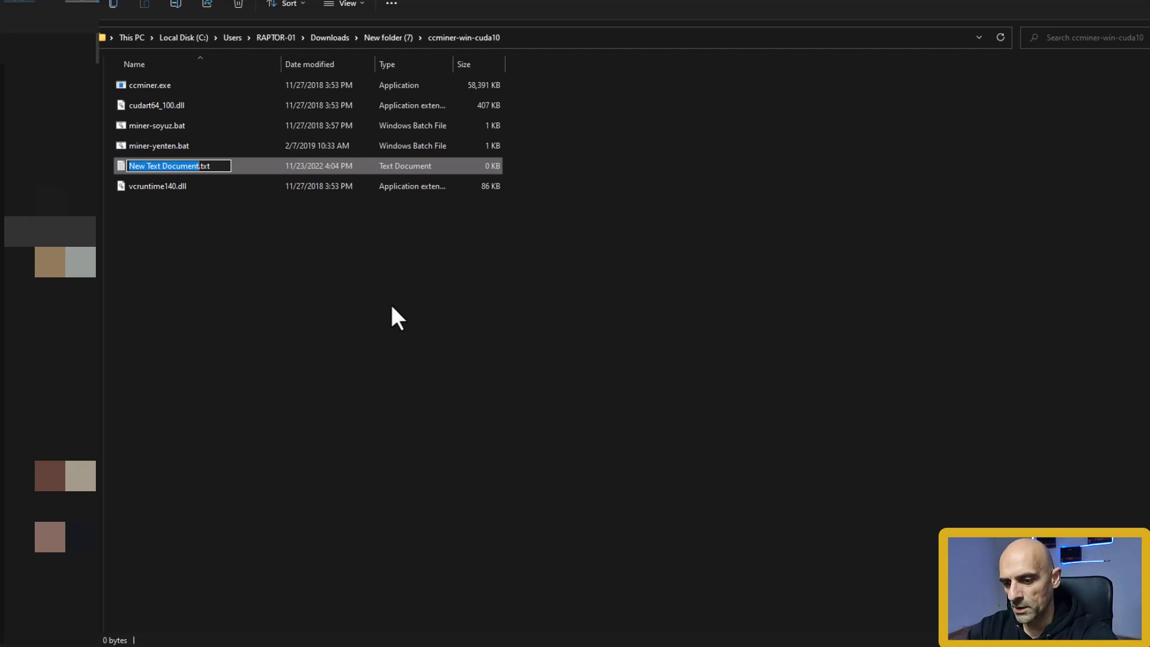
Rename the new file to FennecMining.bat, accepting the extension change.
{"action": "type", "text": "FennecMining"}
{"action": "key", "text": "BackSpace"}
{"action": "key", "text": "BackSpace"}
{"action": "key", "text": "BackSpace"}
{"action": "type", "text": "bat"}
{"action": "key", "text": "Return"}
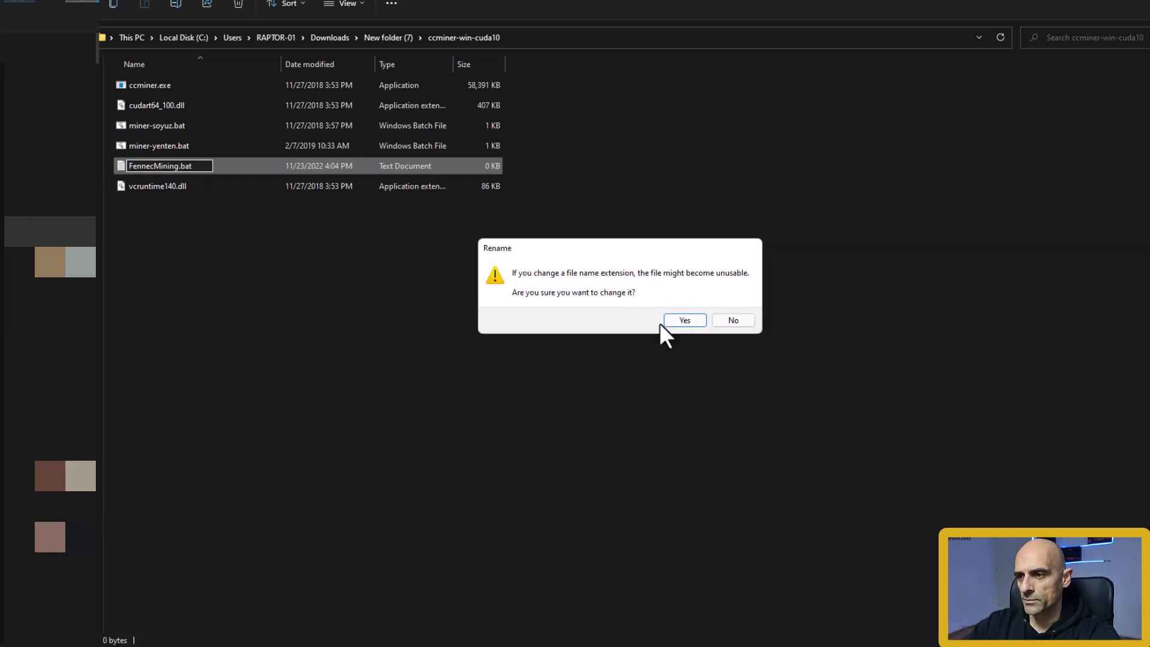
{"action": "left_click", "coordinate": [682, 321]}
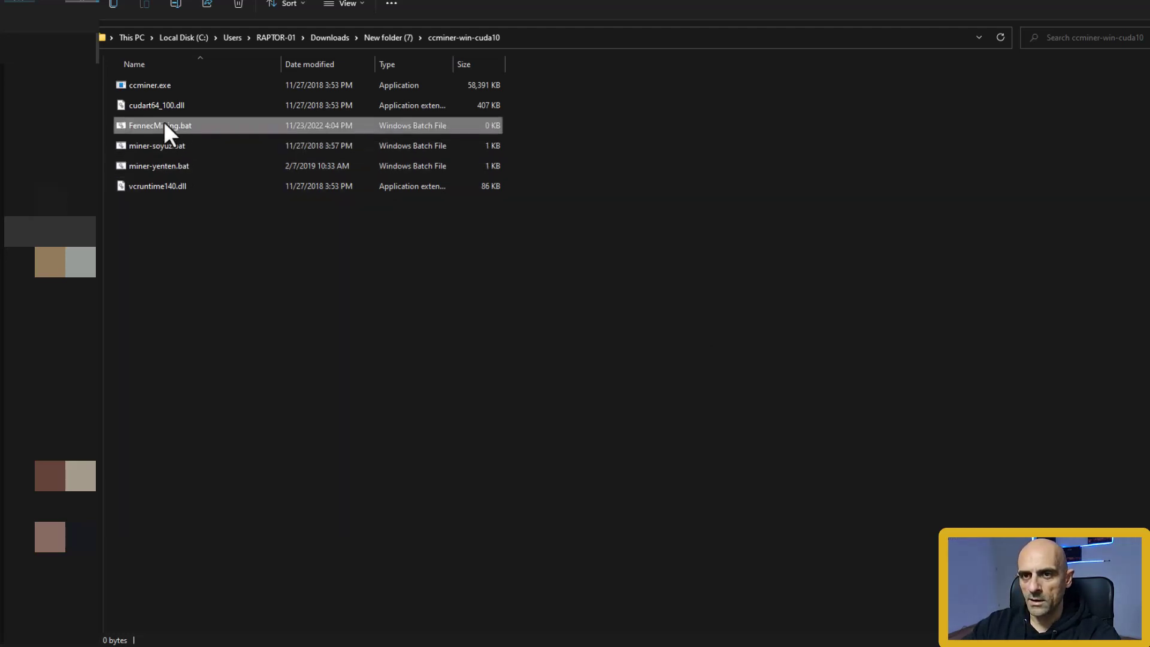
Open FennecMining.bat for editing in Notepad.
{"action": "right_click", "coordinate": [164, 125]}
{"action": "left_click", "coordinate": [240, 274]}
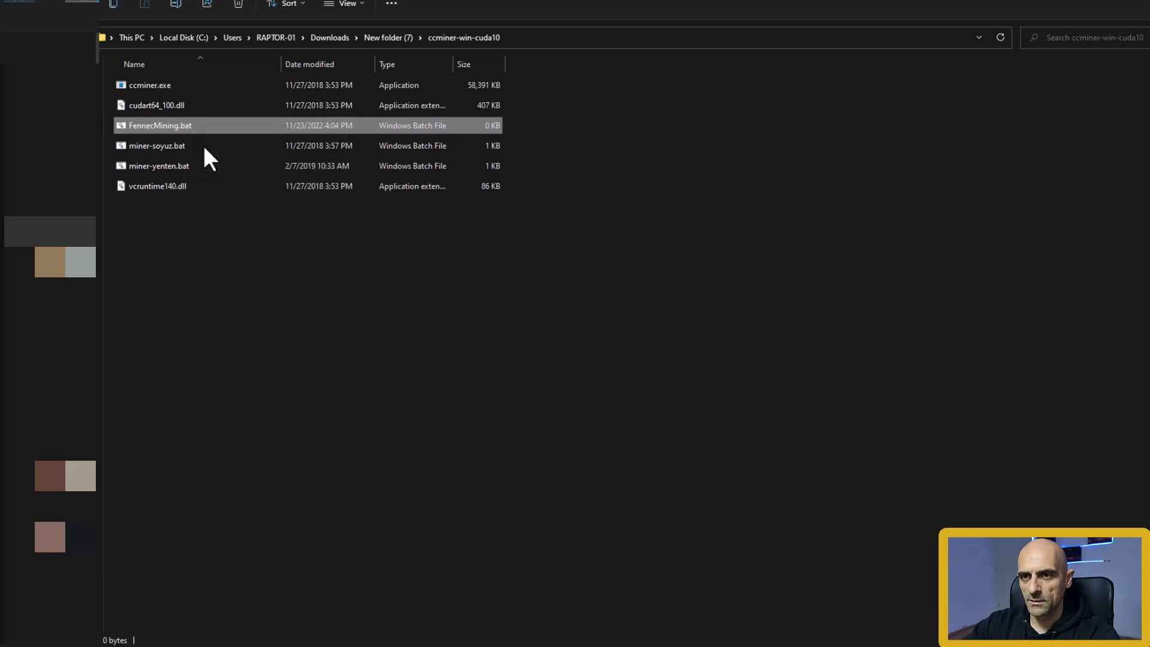
{"action": "left_click", "coordinate": [203, 145]}
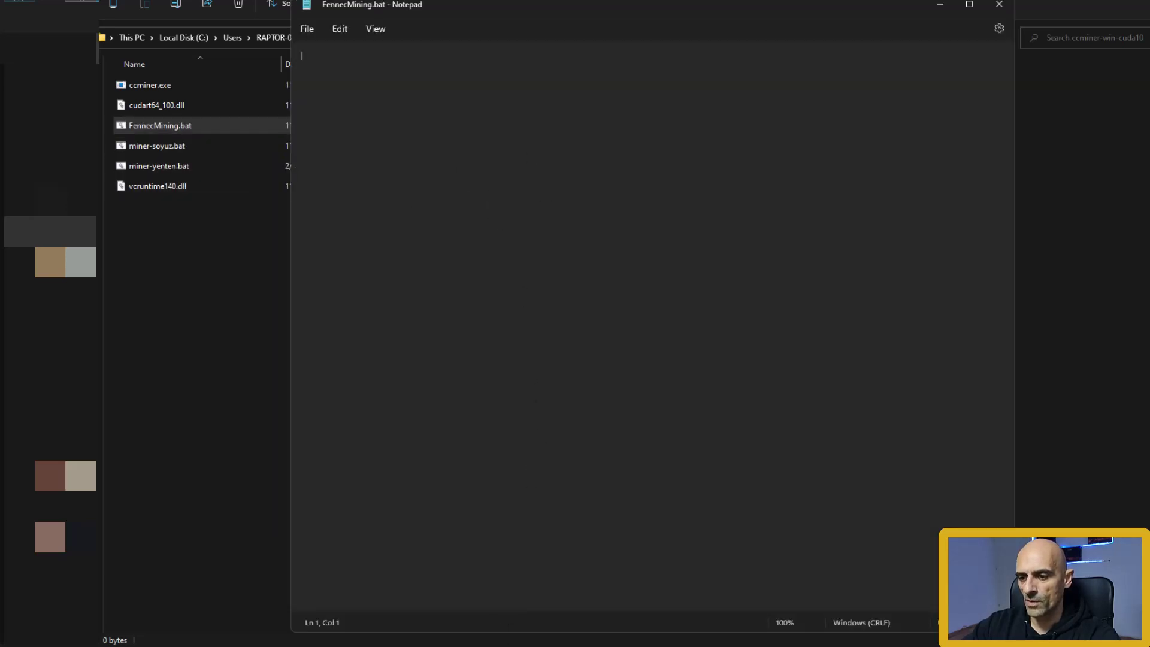
Paste the pool's looping ccminer yescryptr16 miner script into FennecMining.bat.
{"action": "key", "text": "alt+Tab"}
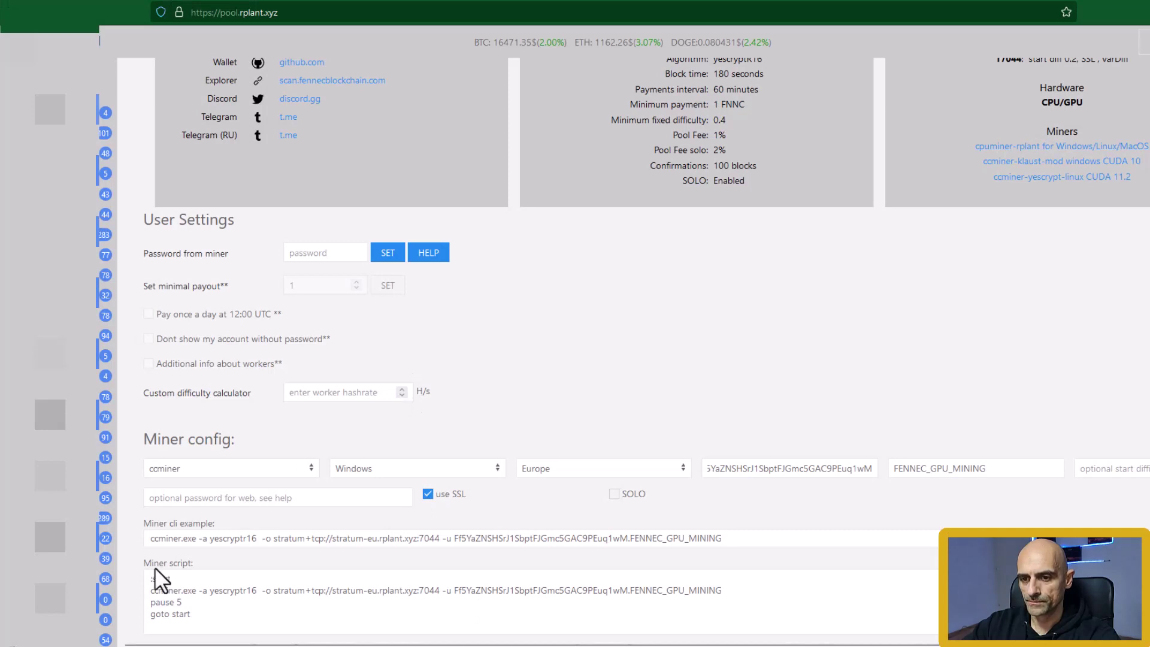
{"action": "left_click_drag", "start_coordinate": [150, 578], "coordinate": [192, 613]}
{"action": "key", "text": "ctrl+c"}
{"action": "key", "text": "alt+Tab"}
{"action": "right_click", "coordinate": [468, 142]}
{"action": "left_click", "coordinate": [494, 231]}
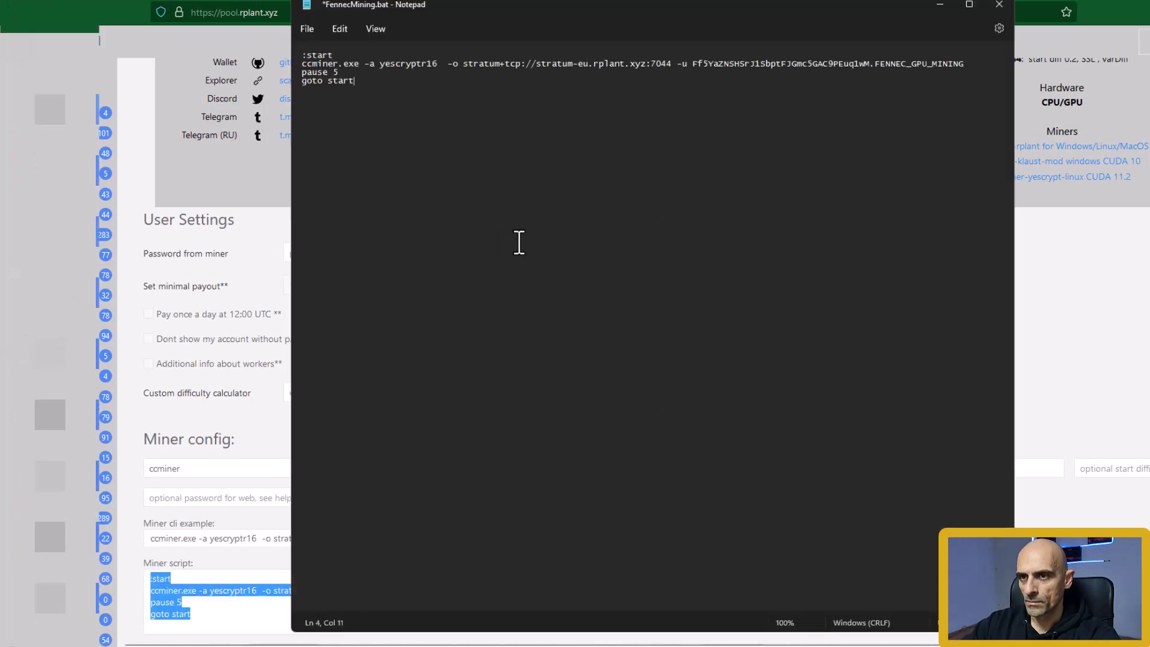
Save FennecMining.bat and close Notepad.
{"action": "left_click", "coordinate": [307, 29]}
{"action": "left_click", "coordinate": [315, 115]}
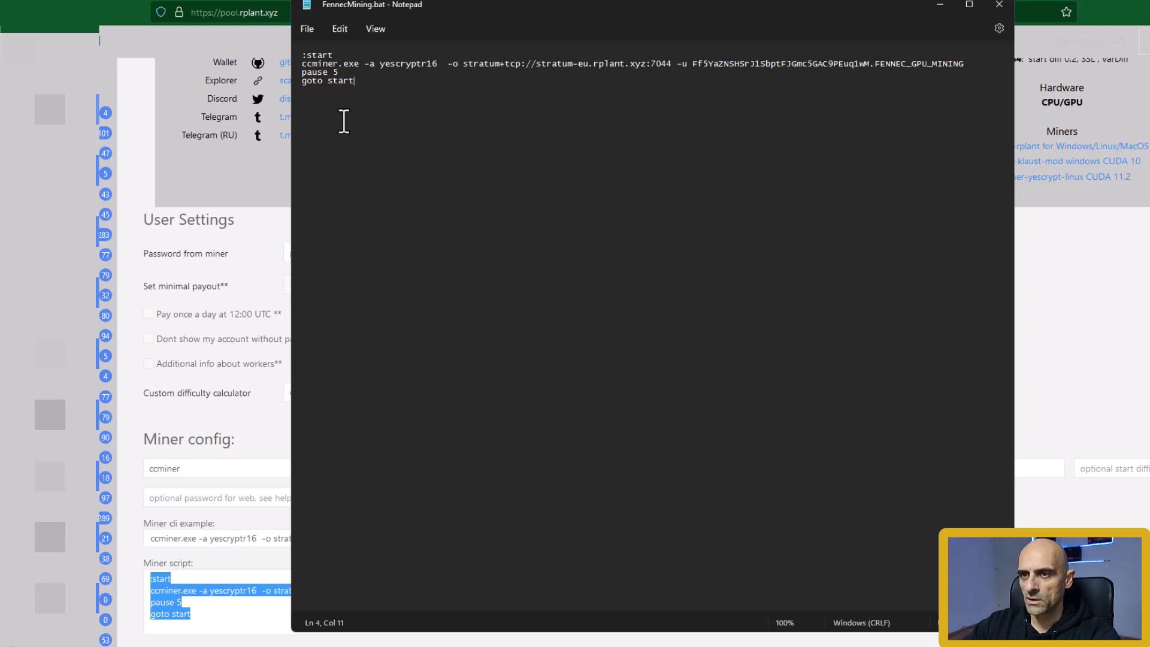
{"action": "left_click", "coordinate": [995, 6]}
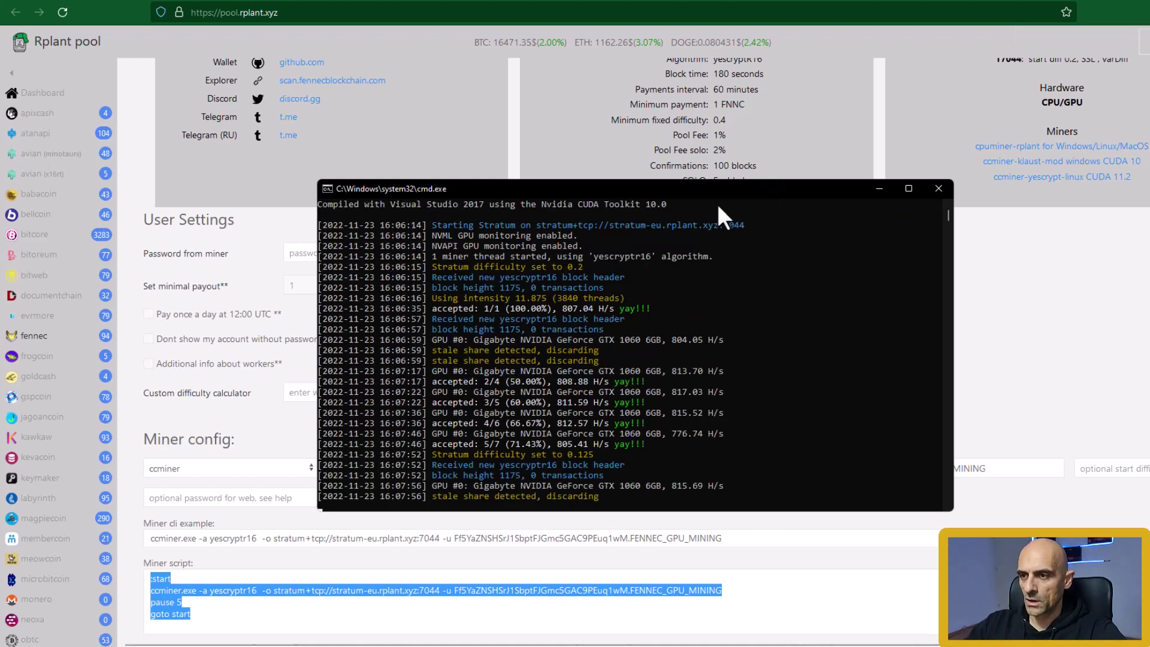
Minimize the running ccminer console to reveal the Rplant pool Fennec stats.
{"action": "left_click", "coordinate": [878, 188]}
{"action": "scroll", "coordinate": [554, 351], "scroll_direction": "up", "scroll_amount": 8}
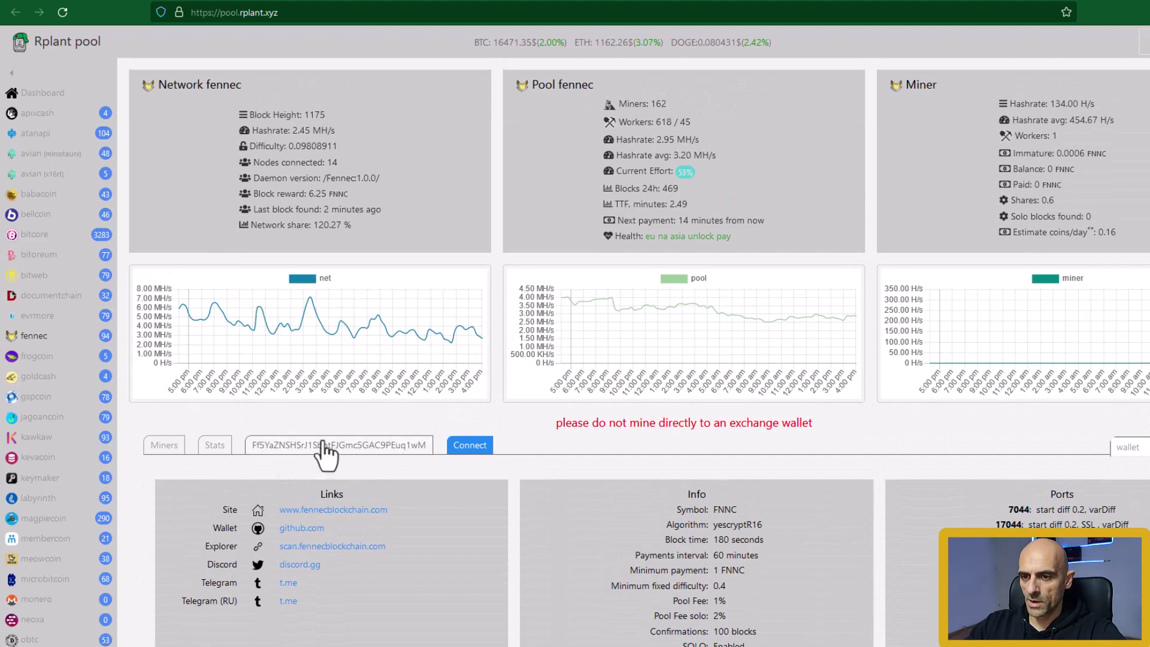
Show the wallet's workers and check FENNEC_GPU_MINING hashing at 252.00 H/s.
{"action": "left_click", "coordinate": [359, 449]}
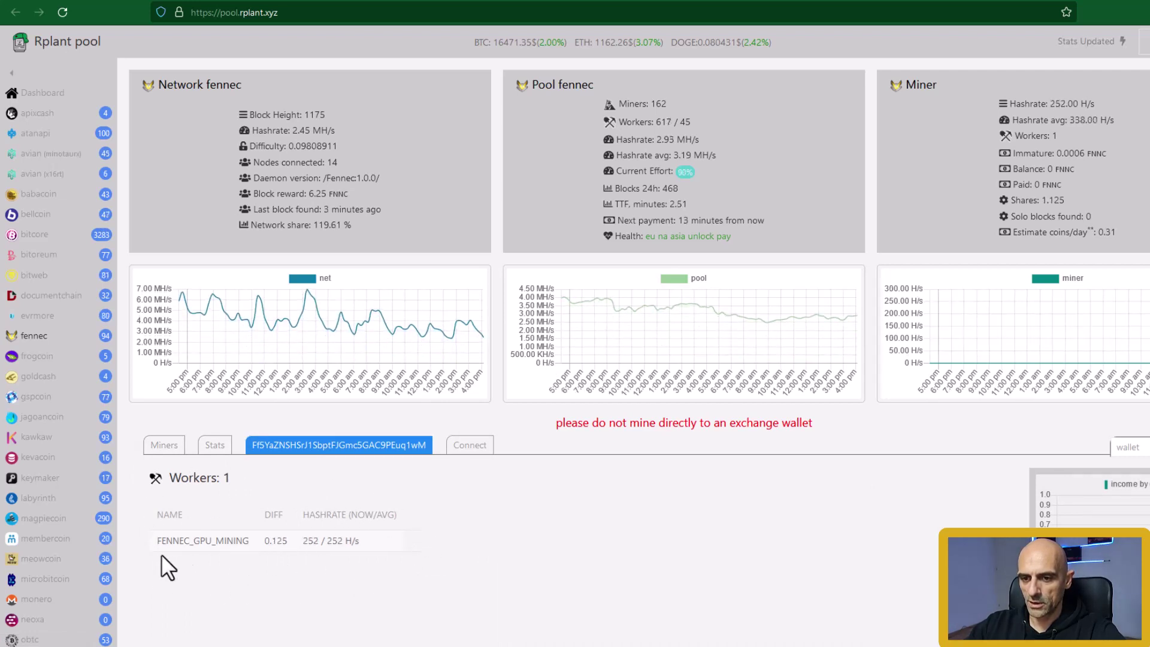
{"action": "left_click_drag", "start_coordinate": [158, 540], "coordinate": [377, 546]}
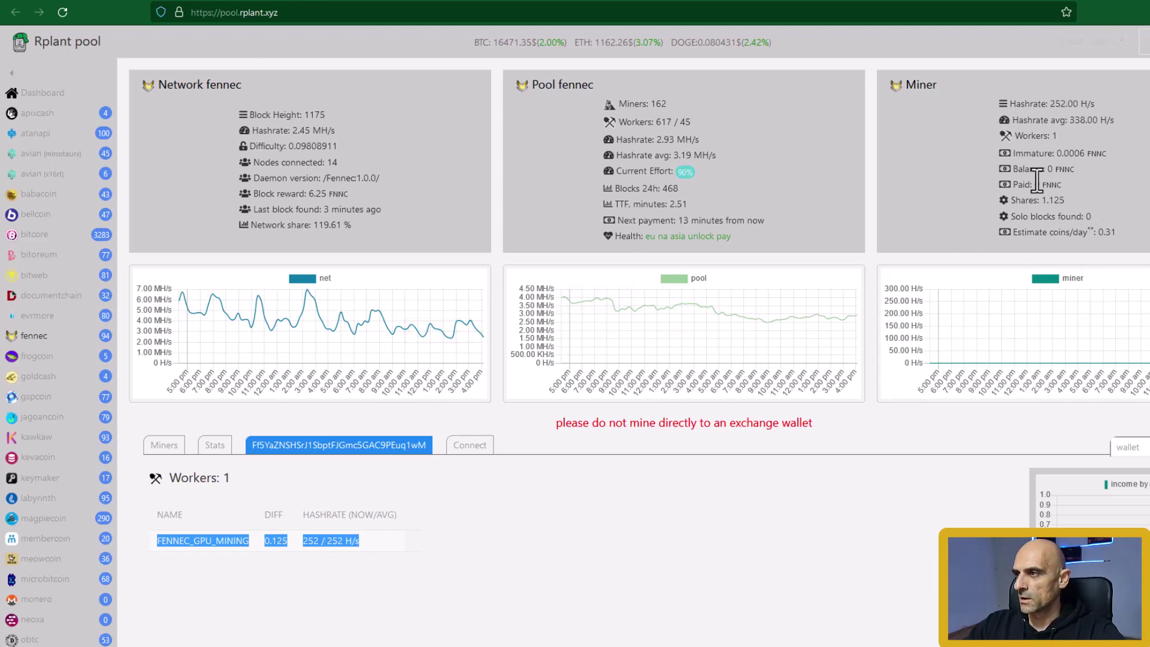
{"action": "triple_click", "coordinate": [1005, 103]}
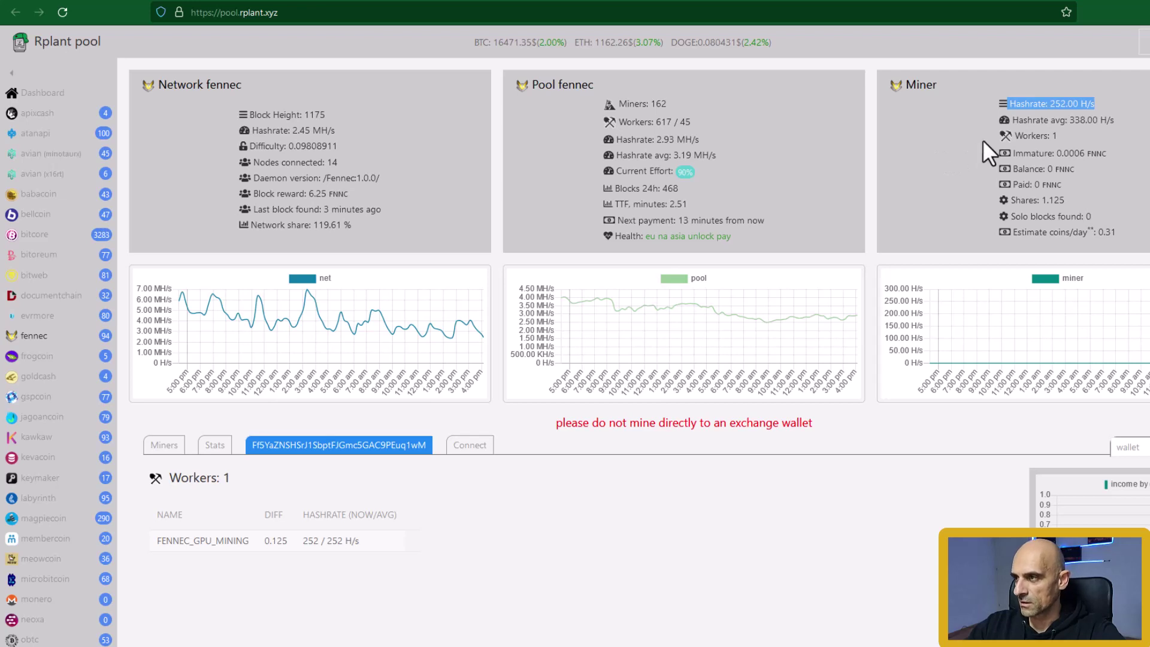